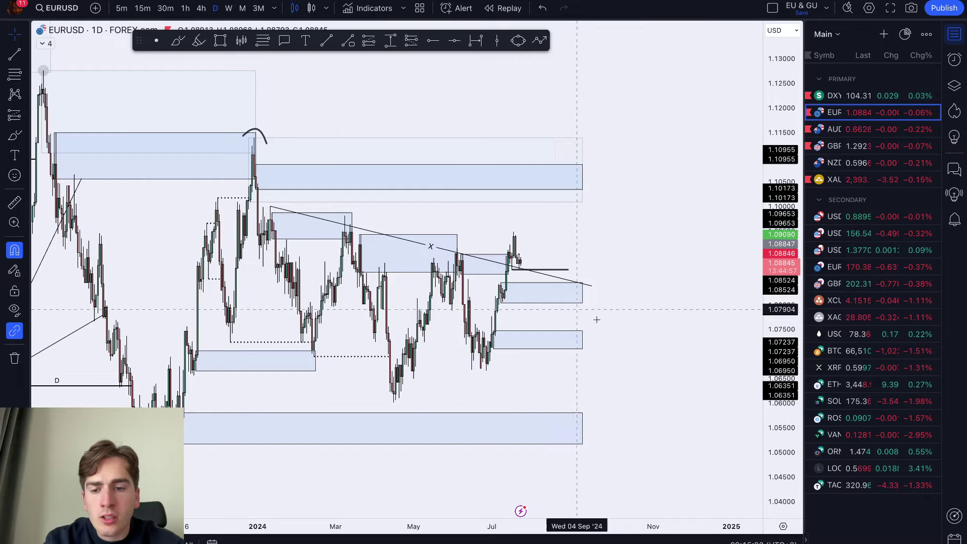
Trace the daily swings from the 2024 opening high down to the April low with the highlighter, undoing the last stroke
scroll(603, 325, up, 2)
scroll(544, 242, up, 1)
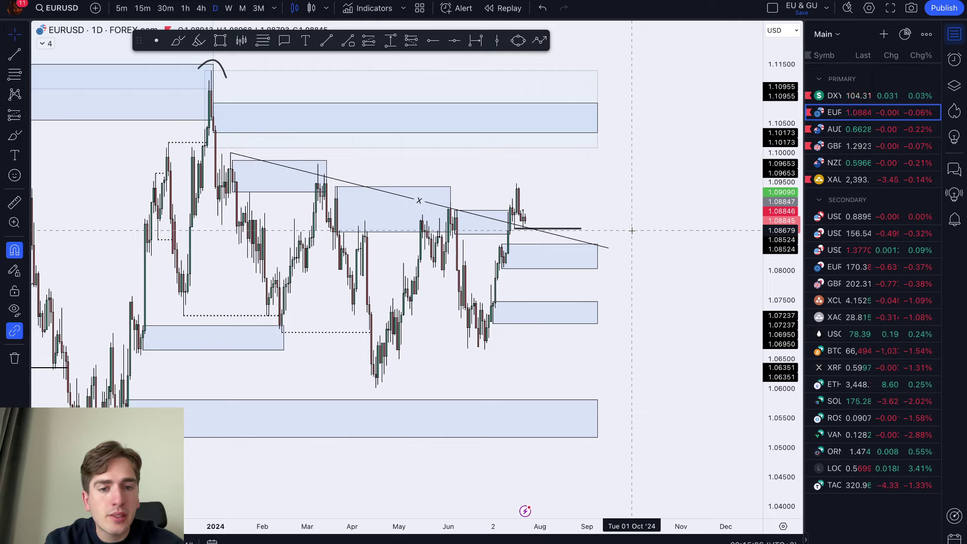
scroll(630, 227, up, 3)
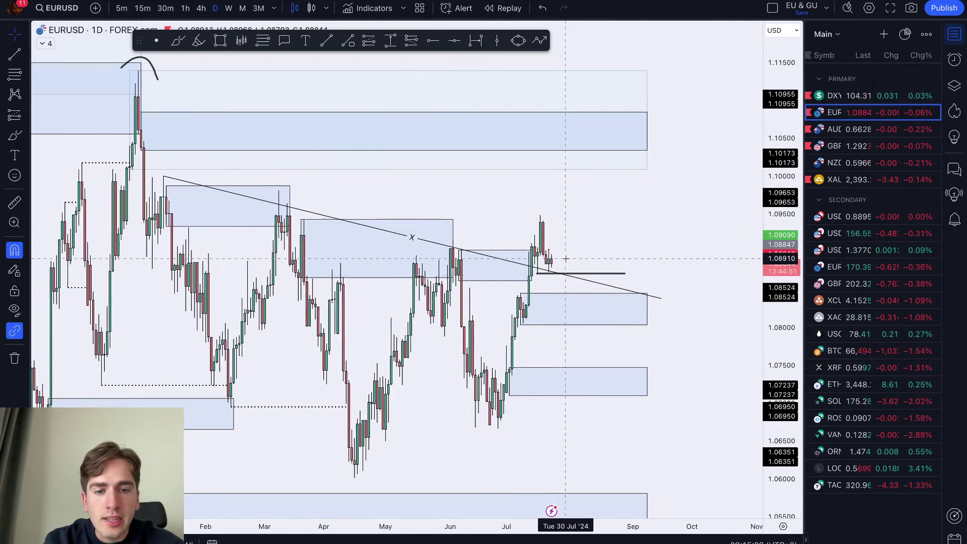
scroll(565, 254, up, 2)
scroll(557, 257, down, 4)
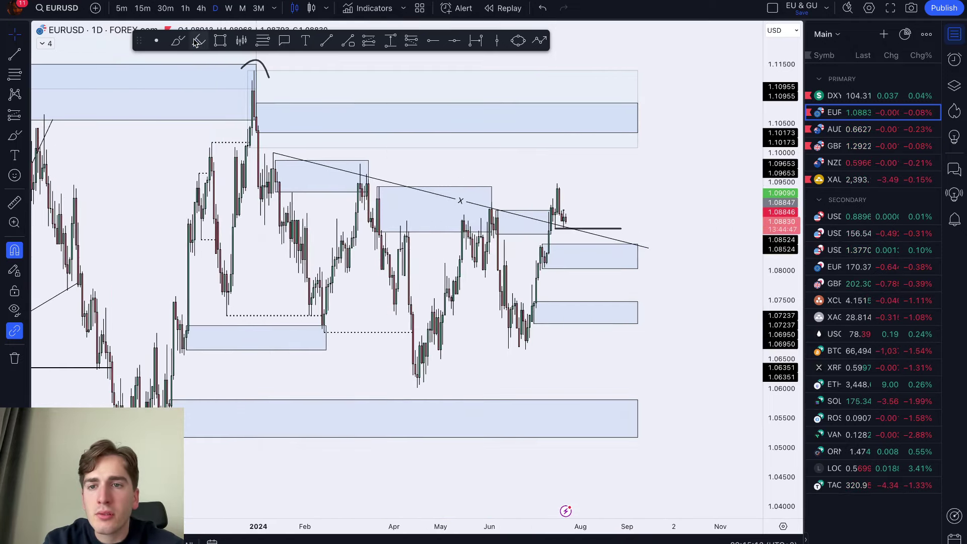
click(209, 83)
mouse_move(248, 95)
mouse_down()
mouse_move(312, 333)
mouse_move(348, 241)
mouse_move(383, 222)
mouse_move(447, 377)
mouse_move(417, 367)
mouse_move(469, 211)
mouse_up()
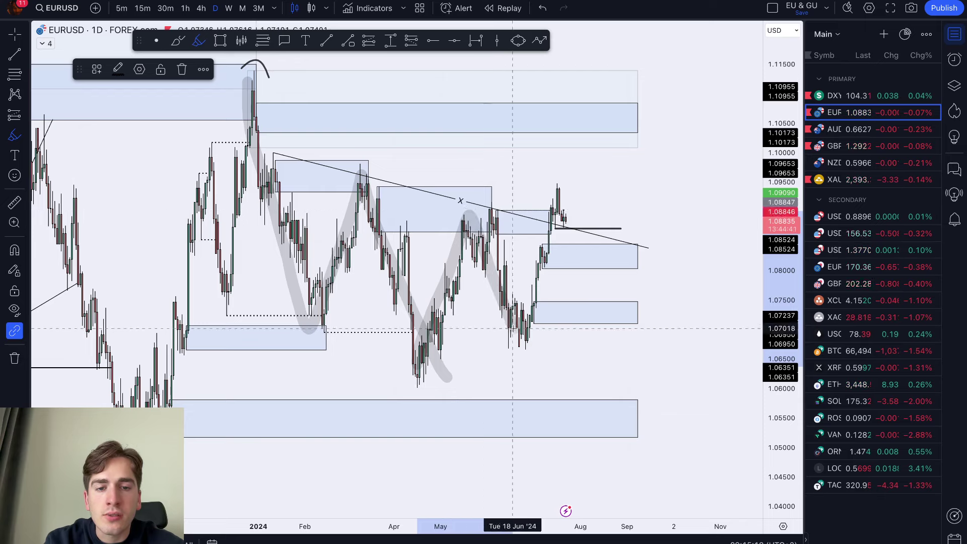
key(ctrl+z)
Highlight the March swing high and April swing low with horizontal strokes, adding an arc at each extreme
drag(355, 164, 584, 163)
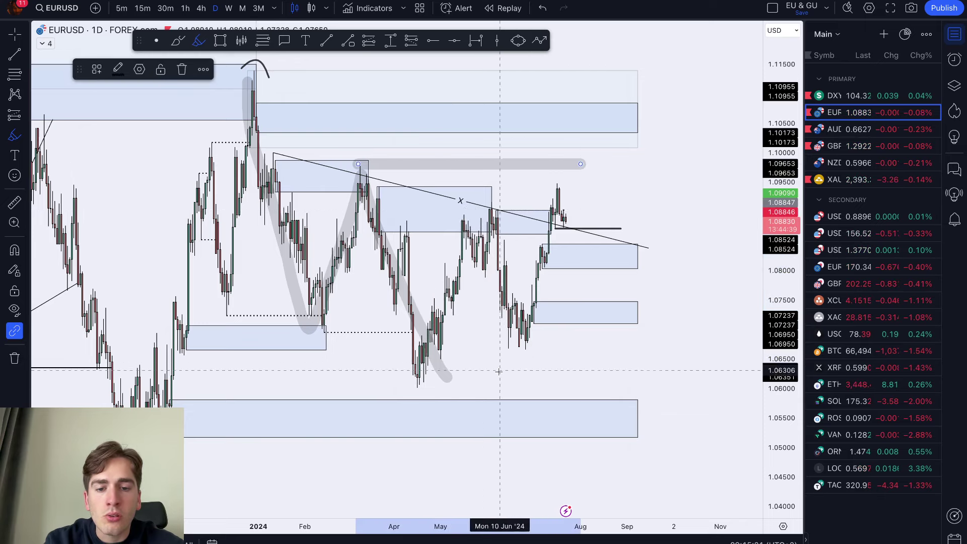
drag(419, 388, 595, 388)
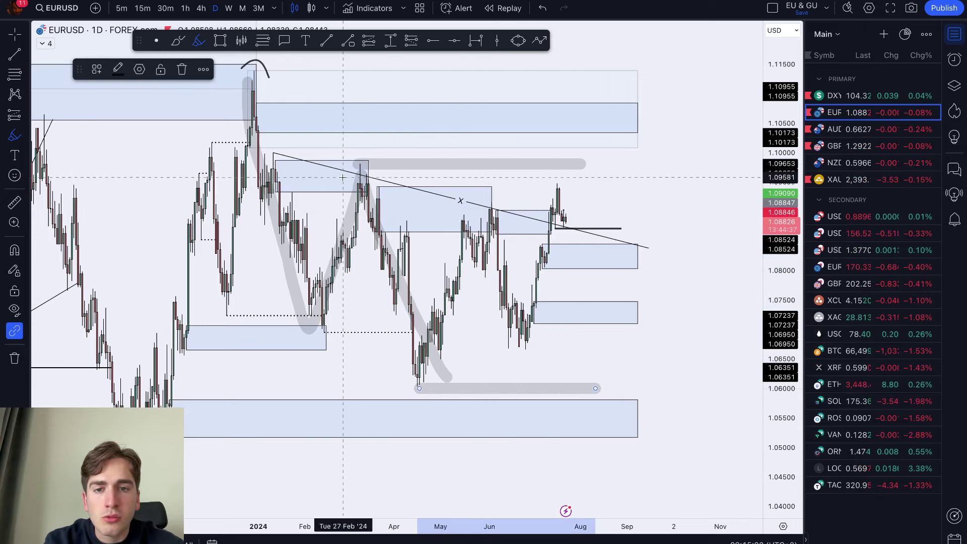
drag(335, 176, 385, 162)
drag(387, 397, 429, 409)
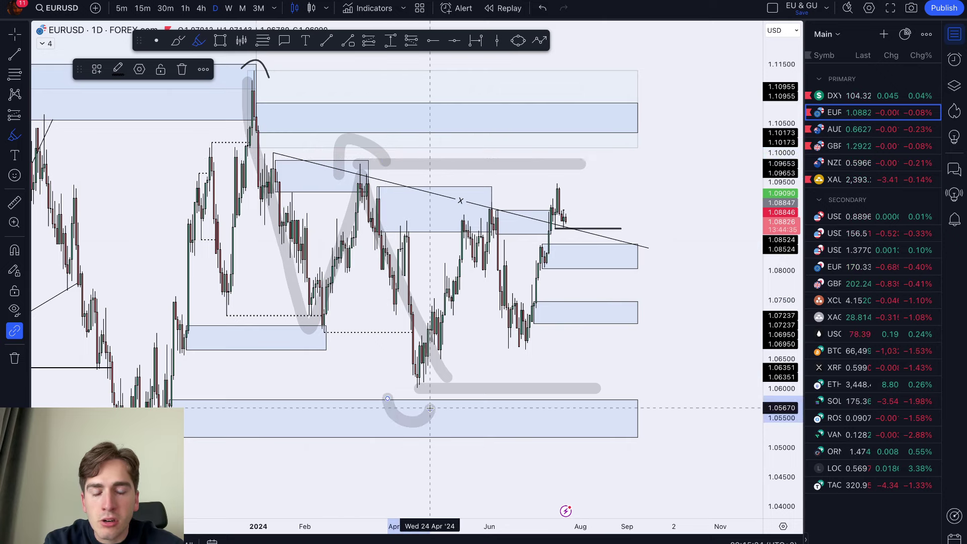
Show the chart in fullscreen mode and highlight the daily range's high and low with long horizontal strokes
click(889, 8)
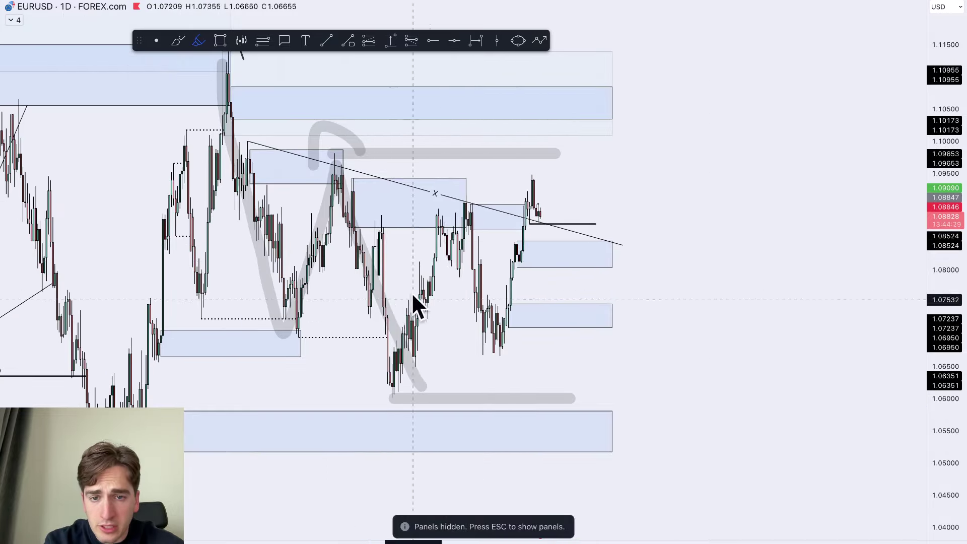
drag(331, 150, 691, 160)
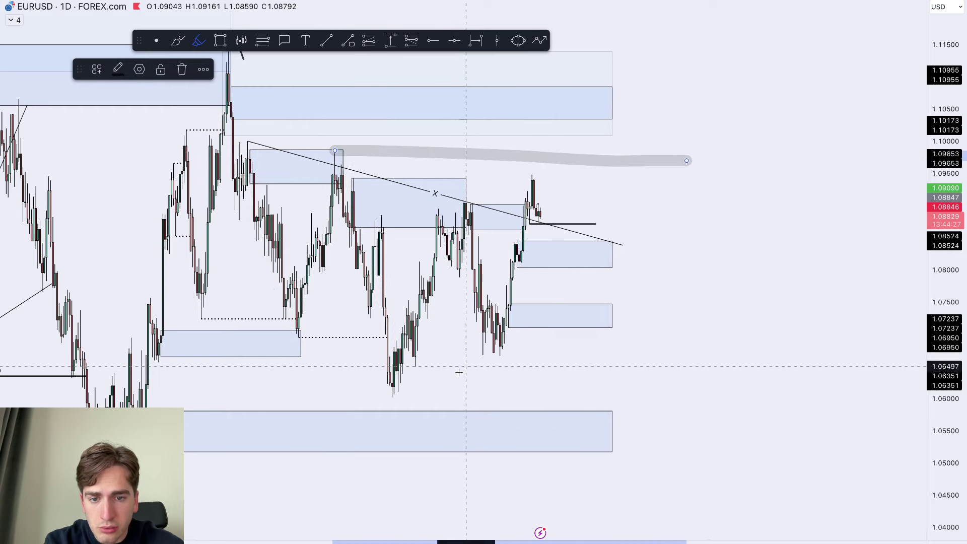
drag(391, 399, 724, 400)
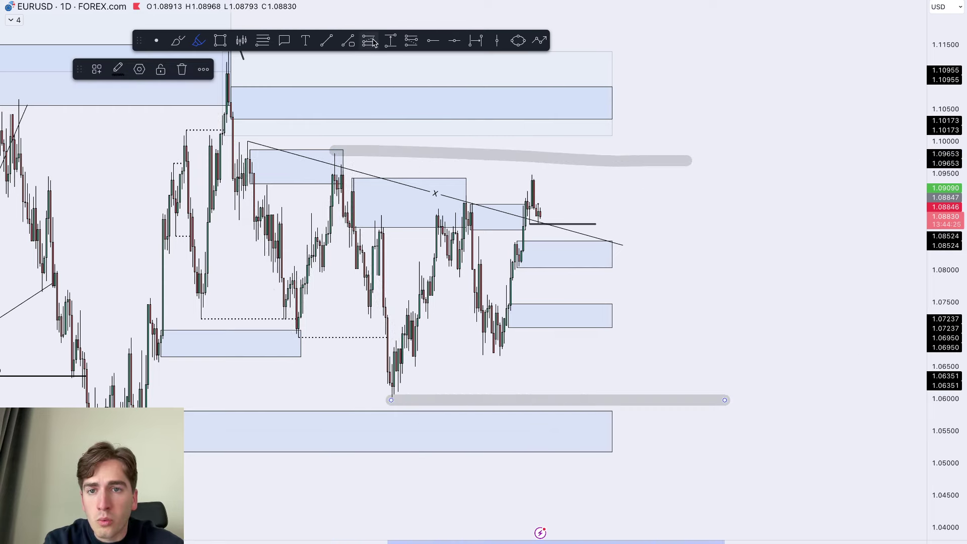
click(177, 40)
drag(341, 175, 517, 166)
key(ctrl+z)
drag(341, 181, 367, 184)
key(Delete)
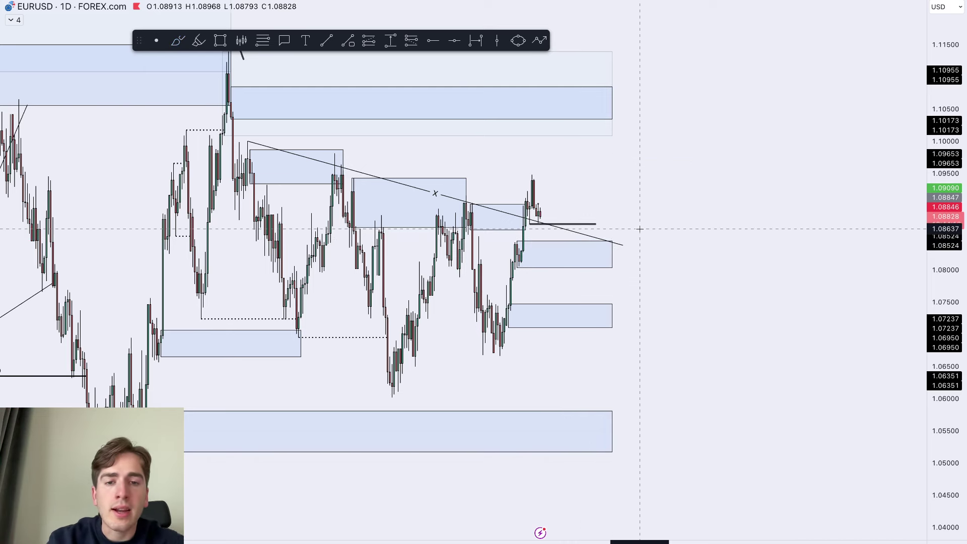
Mark the March high and April low on the daily chart with horizontal highlighter strokes
click(195, 43)
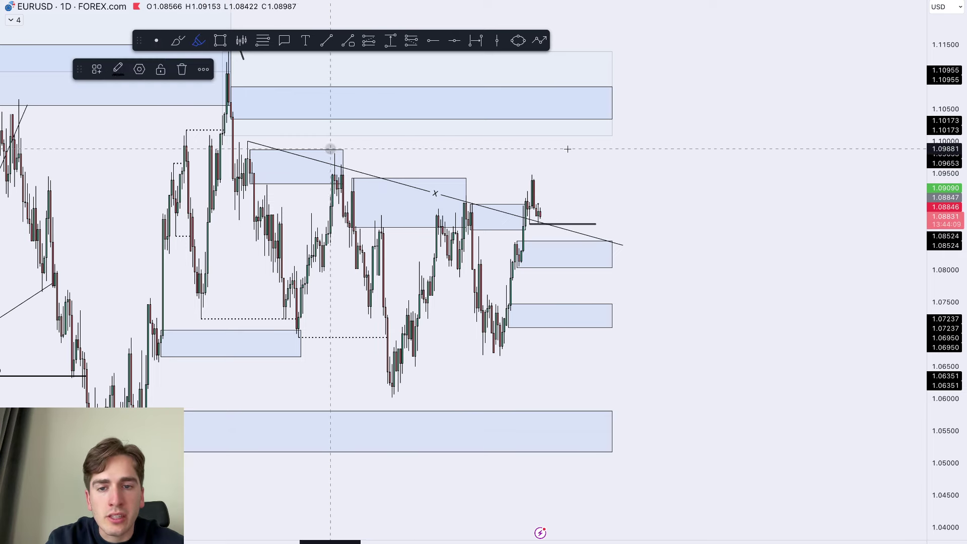
drag(330, 149, 614, 149)
drag(384, 398, 599, 397)
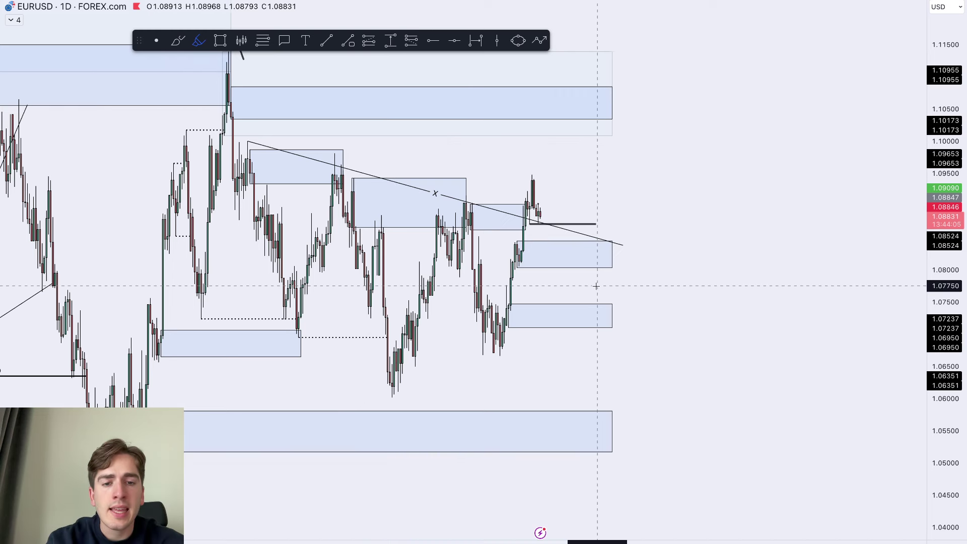
Switch the EURUSD chart to the 4-hour interval
text(4h)
key(Return)
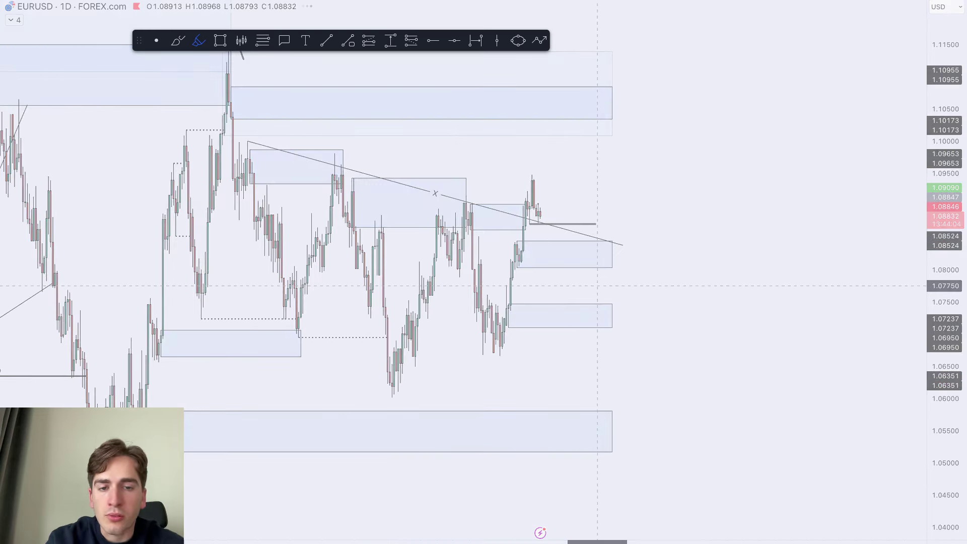
scroll(730, 224, up, 3)
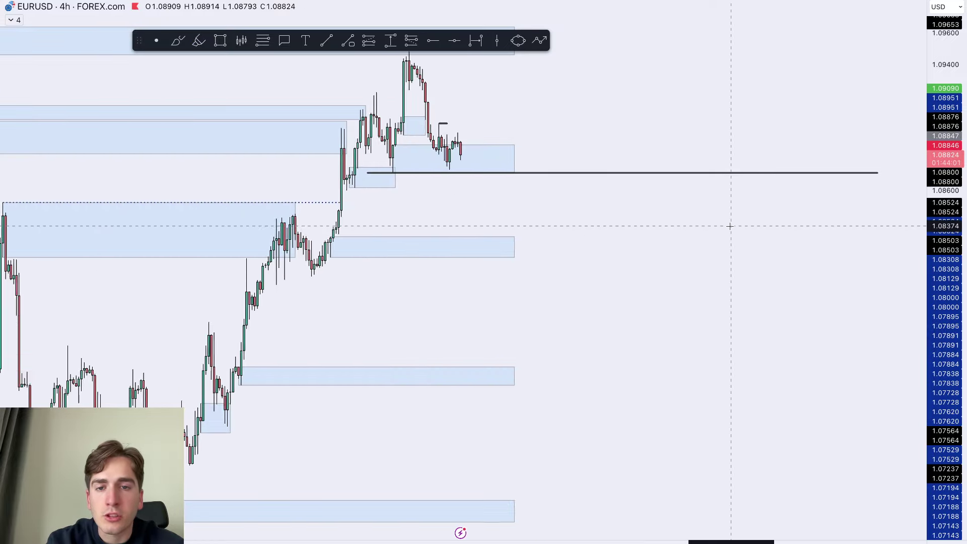
scroll(729, 225, down, 4)
drag(946, 196, 941, 333)
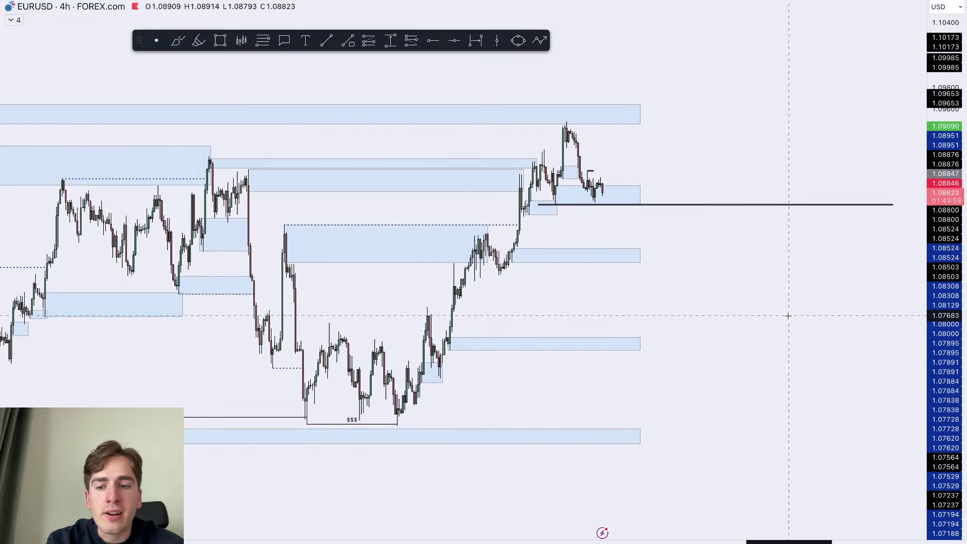
scroll(788, 315, down, 3)
Highlight the 4-hour swing low beside the $$$ level and the latest swing high with horizontal strokes
click(198, 40)
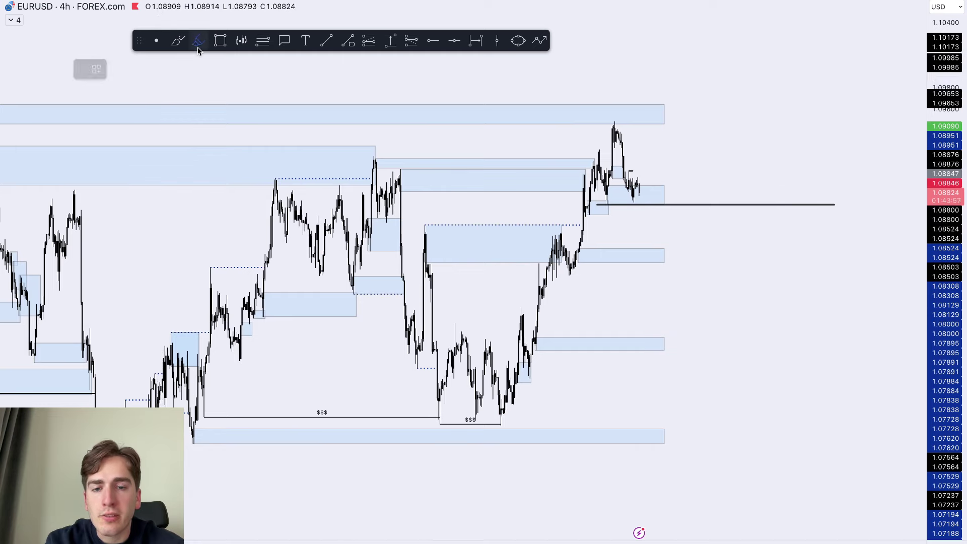
scroll(332, 171, right, 5)
mouse_move(351, 163)
mouse_down()
mouse_move(373, 206)
mouse_move(368, 193)
mouse_up()
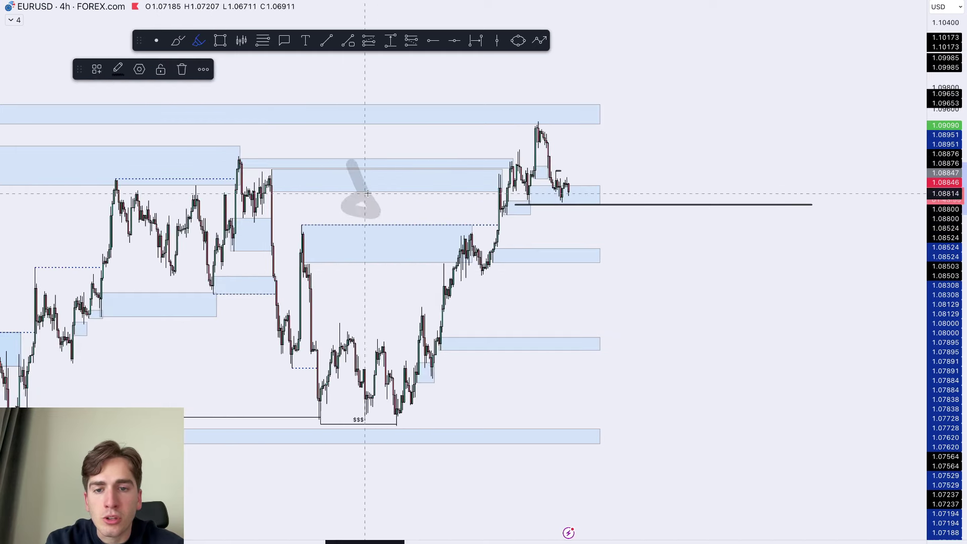
key(Delete)
drag(379, 425, 479, 428)
drag(537, 118, 642, 119)
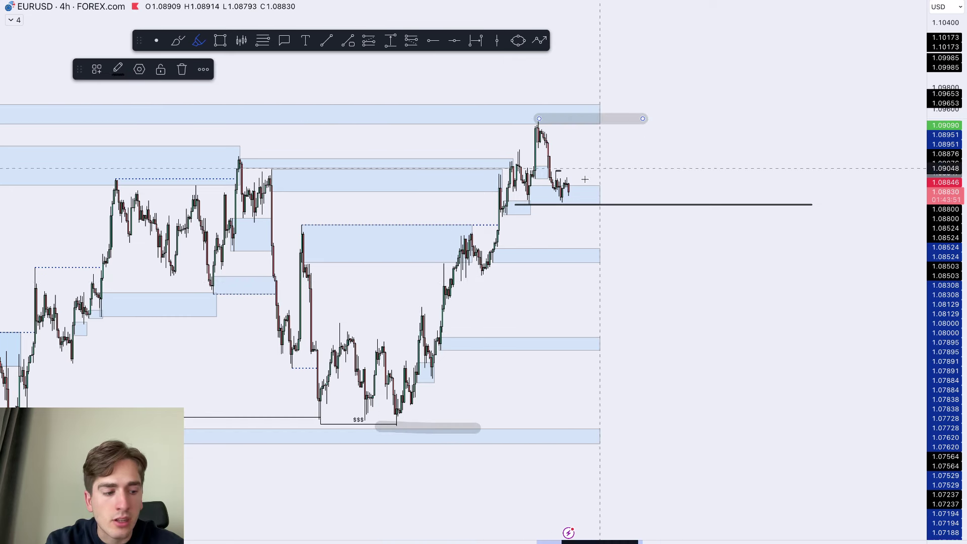
Try sketching highlighter strokes on the 4-hour chart, including a projected path down from the current price
scroll(378, 54, down, 2)
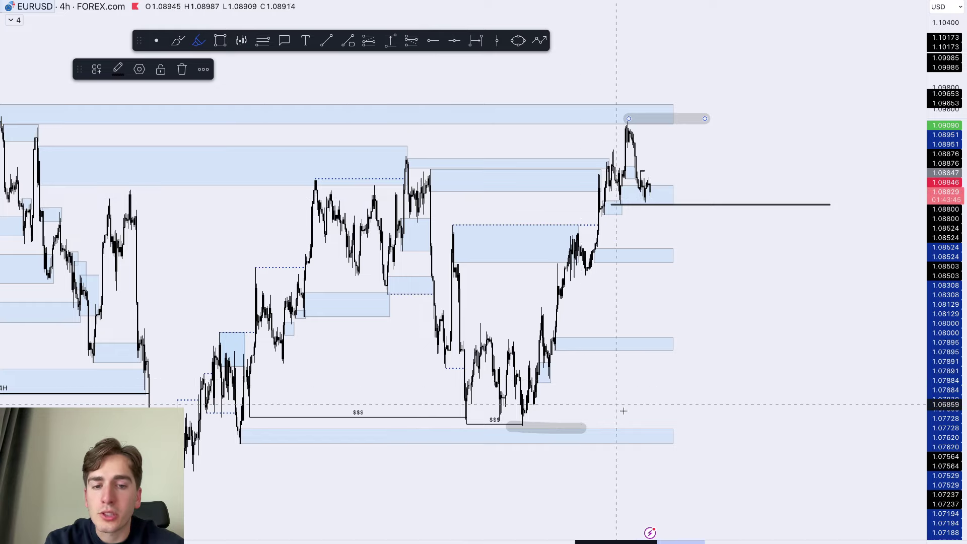
scroll(623, 410, right, 5)
mouse_move(349, 150)
mouse_down()
mouse_move(369, 213)
mouse_move(355, 195)
mouse_move(373, 217)
mouse_up()
key(ctrl+z)
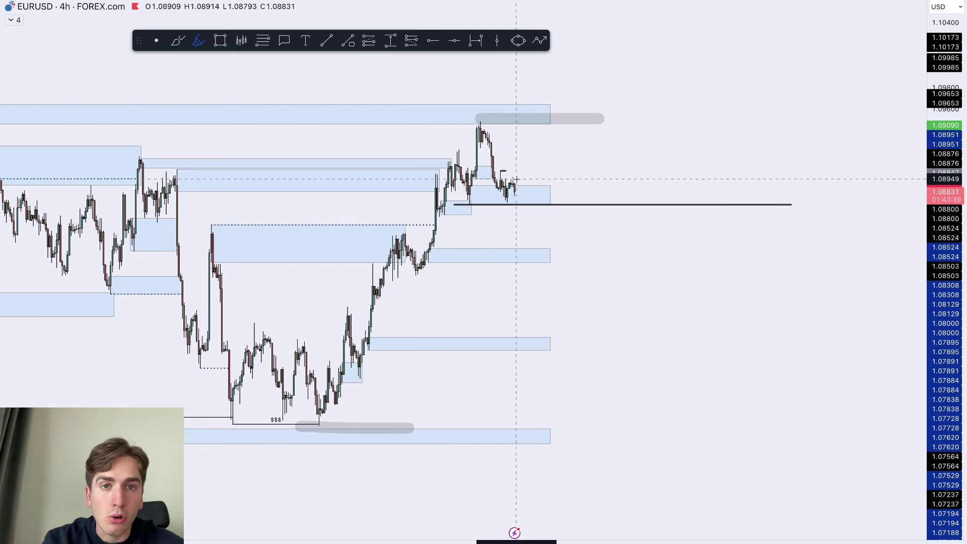
drag(506, 188, 619, 233)
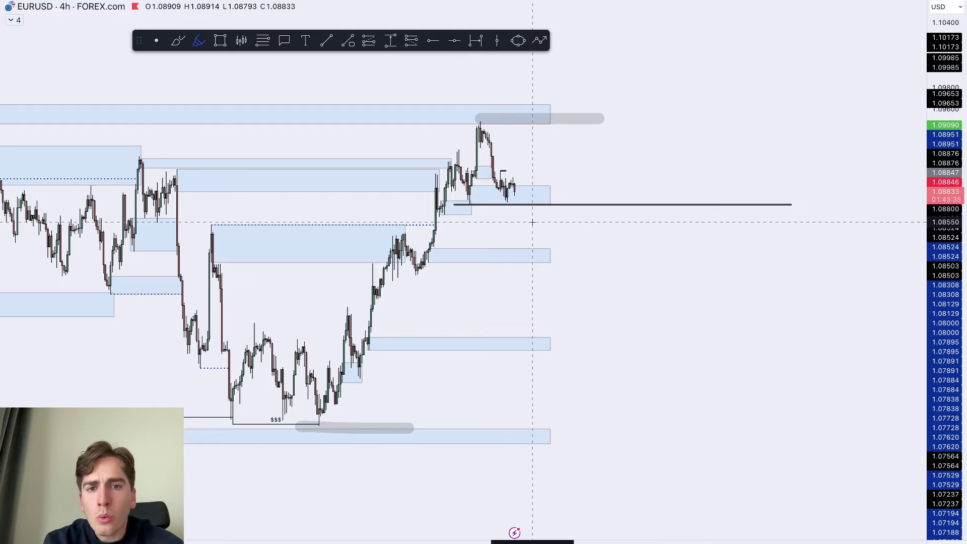
Examine the 4-hour price history behind the upper supply zone and the zones below the current price
scroll(532, 222, down, 8)
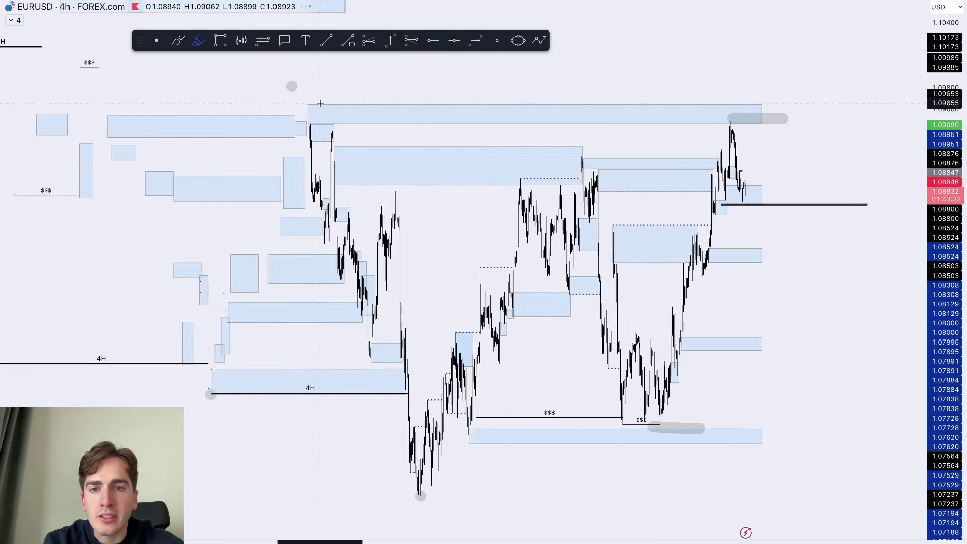
mouse_move(309, 107)
mouse_down()
mouse_move(778, 110)
mouse_move(735, 135)
mouse_move(325, 164)
mouse_up()
scroll(514, 183, up, 6)
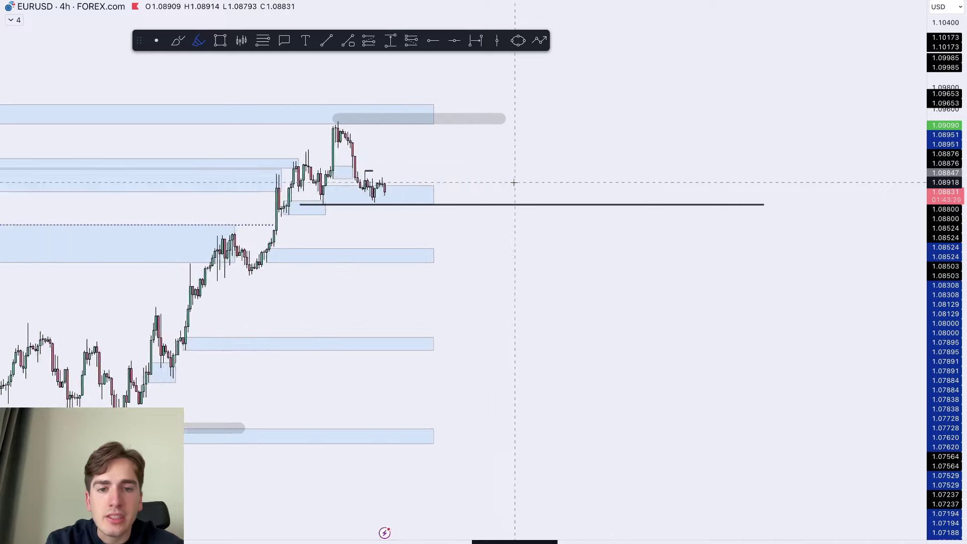
drag(937, 334, 937, 126)
scroll(469, 232, down, 3)
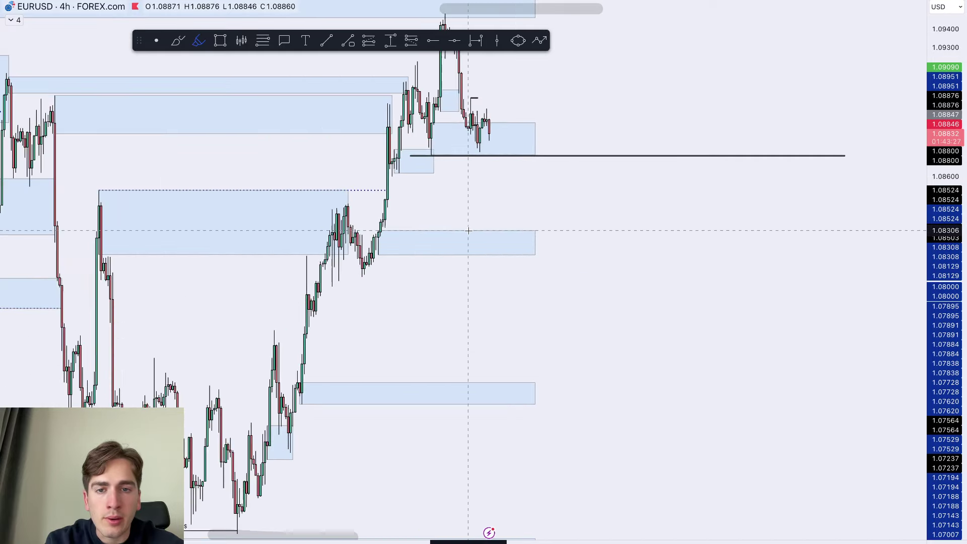
drag(944, 162, 947, 272)
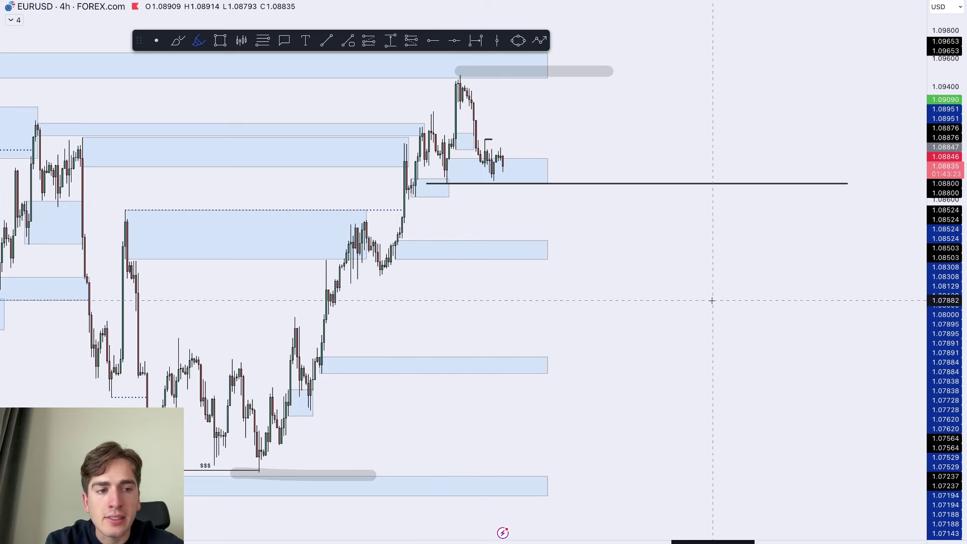
Check the price reaction at the horizontal line on the daily interval and return to the 4-hour interval
text(5)
key(Return)
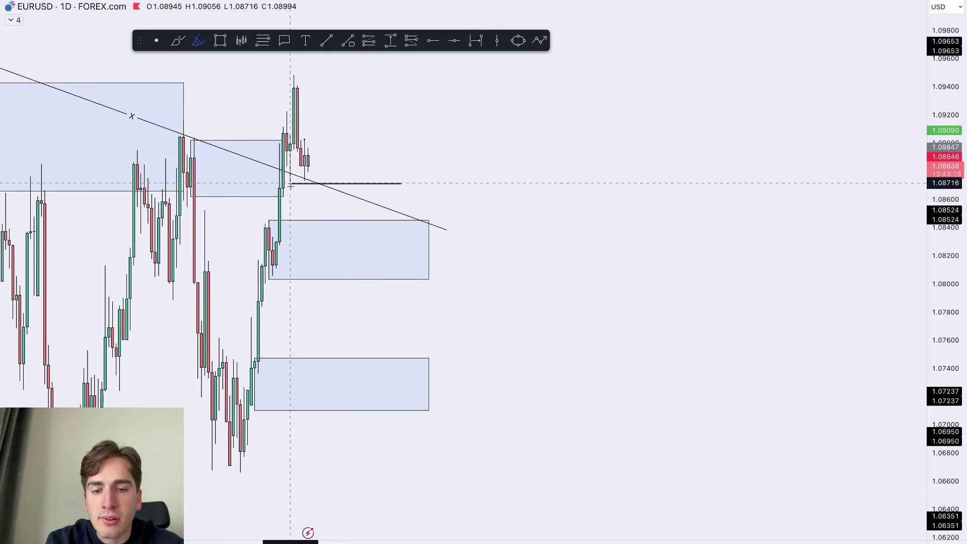
text(4H)
key(Return)
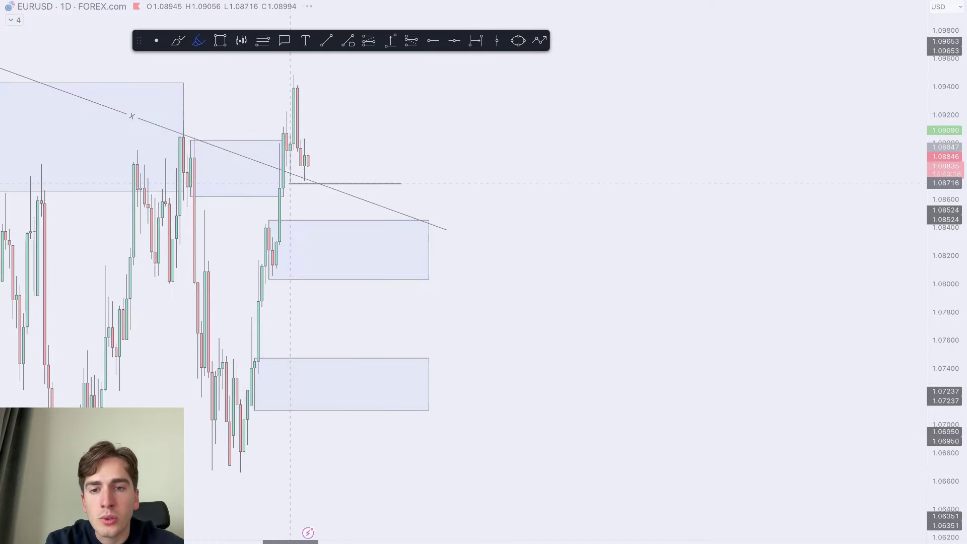
Sketch a highlighter path from the current 4-hour price down to the demand zone beneath the horizontal line
scroll(577, 215, up, 2)
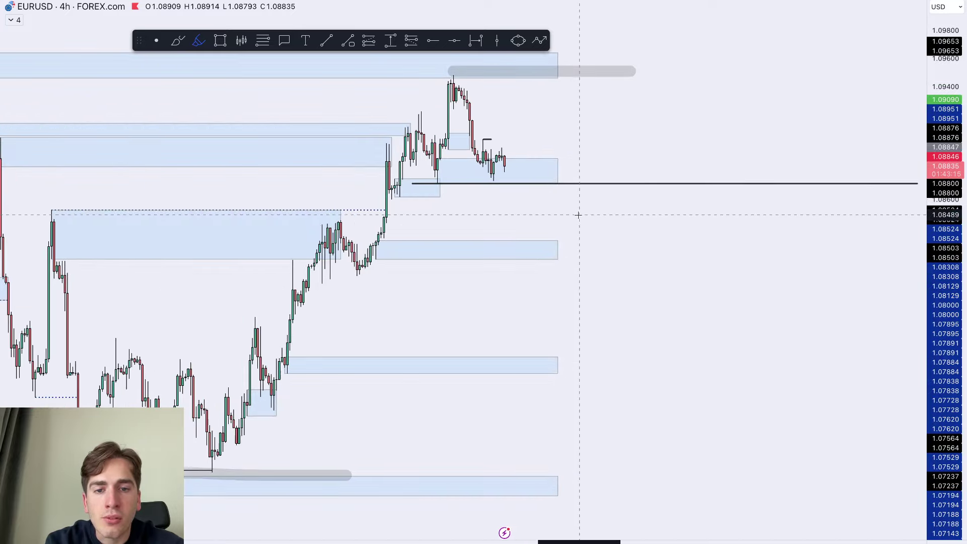
mouse_move(506, 171)
mouse_down()
mouse_move(518, 206)
mouse_move(566, 233)
mouse_move(575, 251)
mouse_up()
click(575, 251)
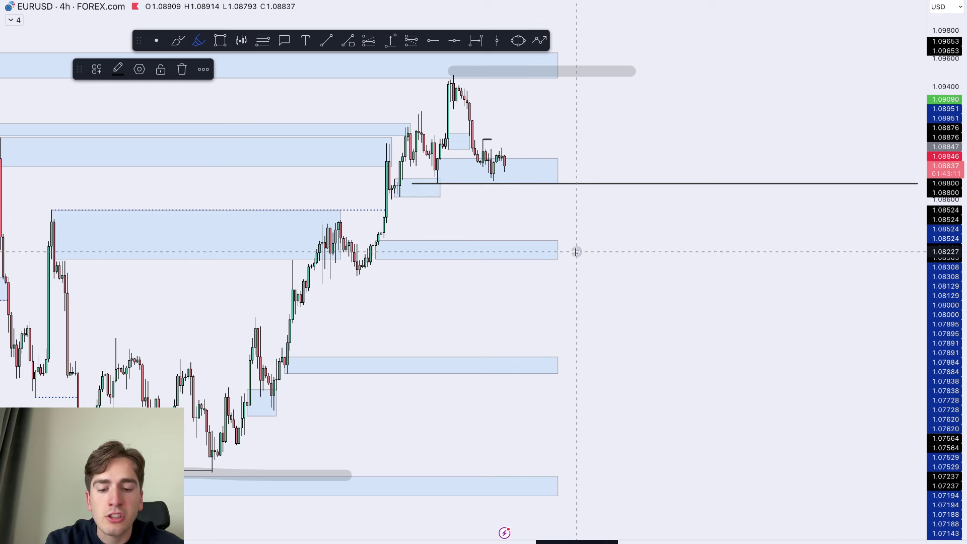
Switch the chart to the 15-minute interval, auto-fit its price scale, and review structure between the M15 weak and strong swings
text(14)
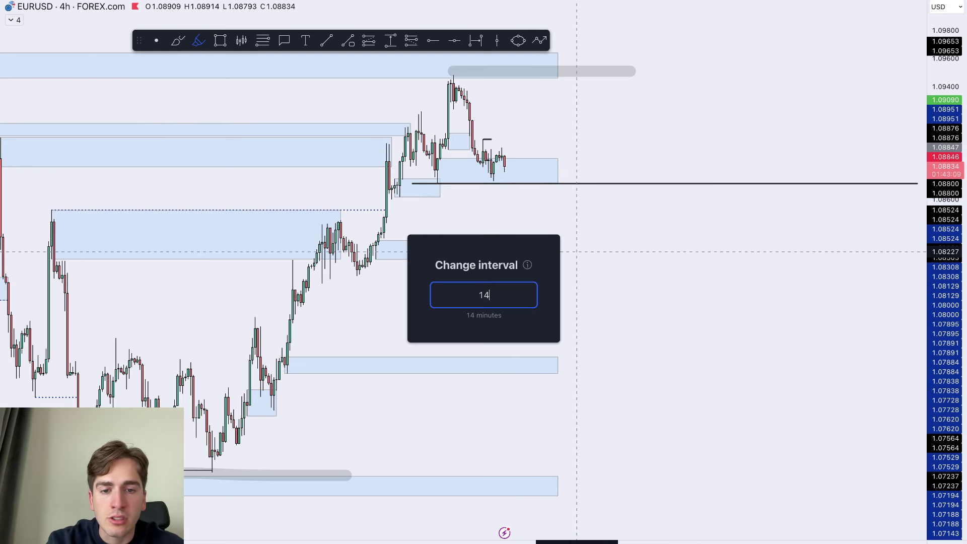
key(Return)
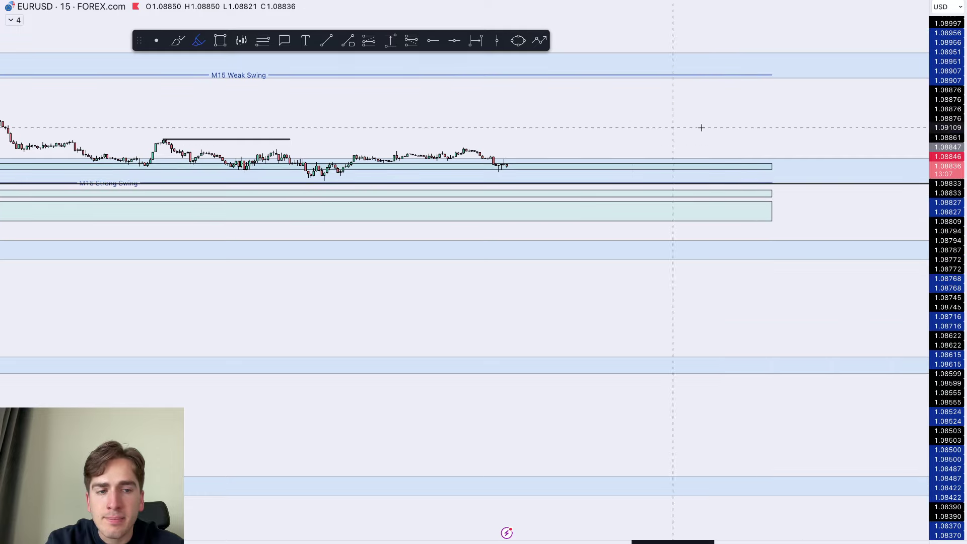
double_click(949, 266)
scroll(643, 348, down, 5)
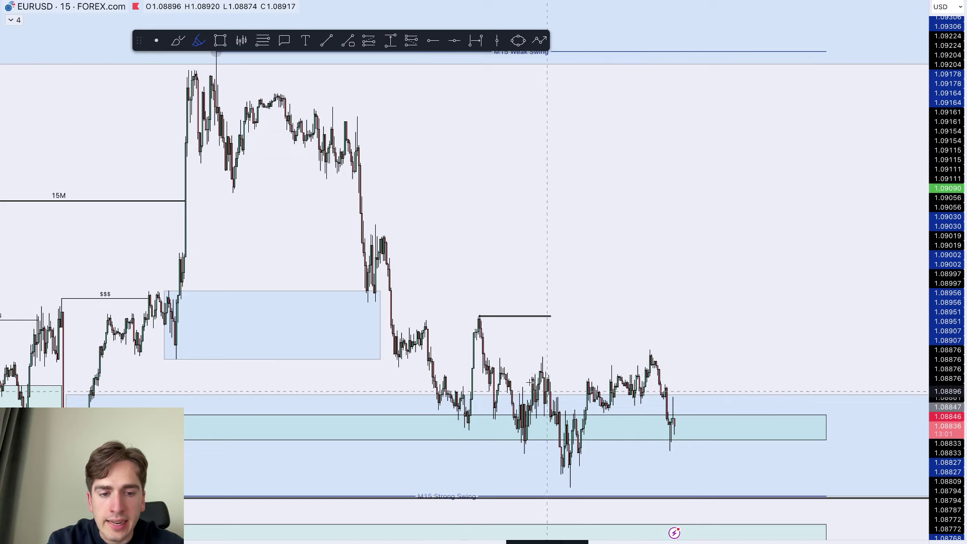
scroll(460, 325, up, 3)
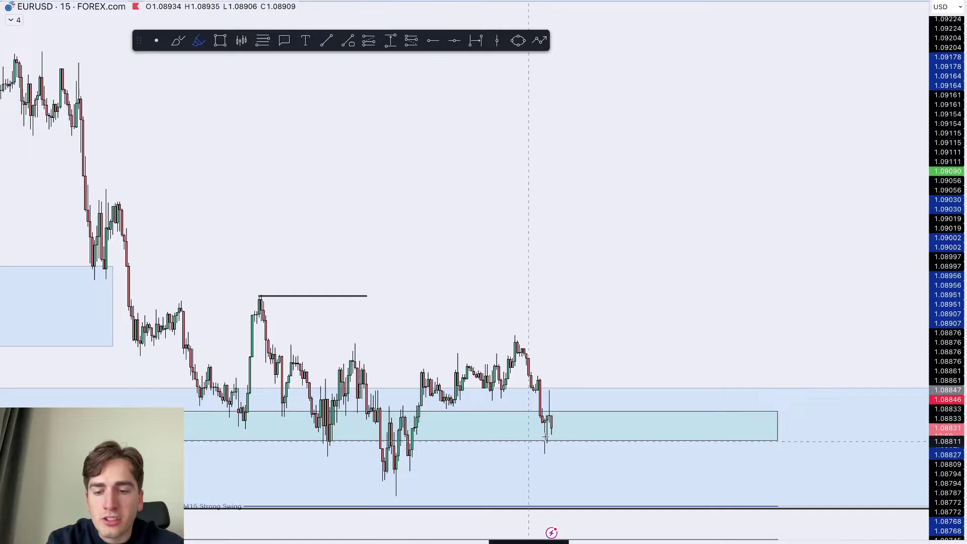
scroll(526, 453, down, 5)
scroll(526, 466, down, 2)
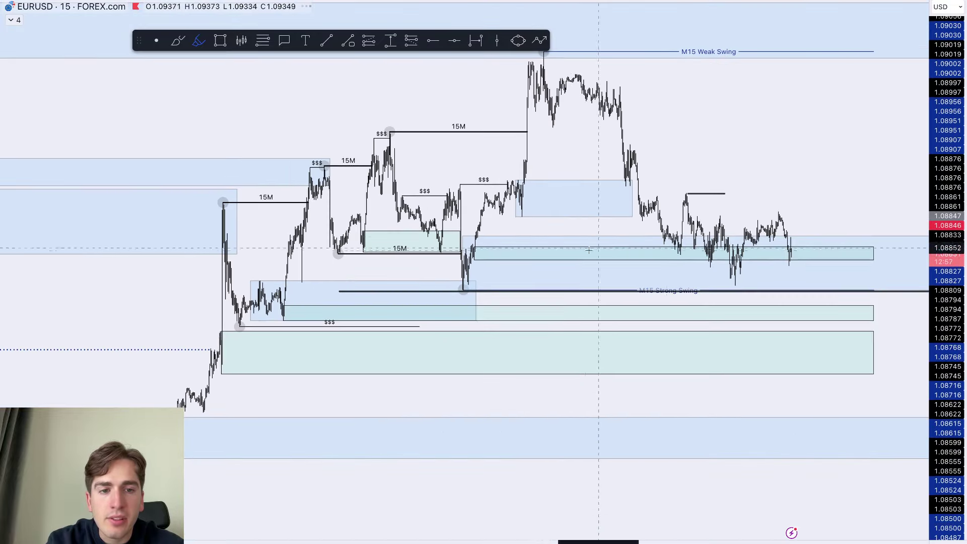
Highlight the M15 strong low and the M15 weak high with short strokes and undo both strokes
scroll(584, 251, up, 2)
drag(385, 298, 427, 302)
mouse_move(476, 62)
mouse_down()
mouse_move(477, 41)
mouse_move(531, 63)
mouse_up()
key(ctrl+z)
key(ctrl+z)
scroll(646, 259, up, 2)
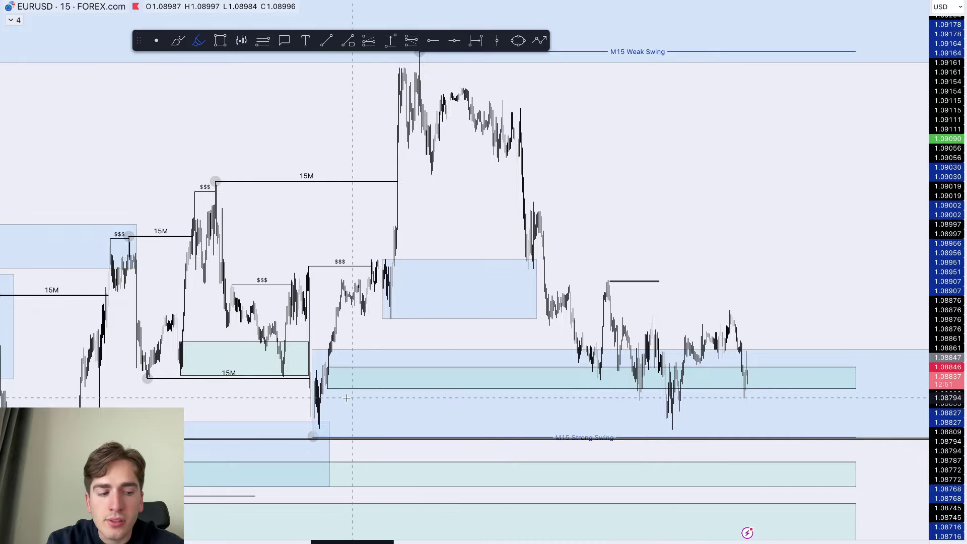
Examine the latest 15-minute price action around the demand zone above the M15 Strong Swing line
scroll(650, 402, up, 3)
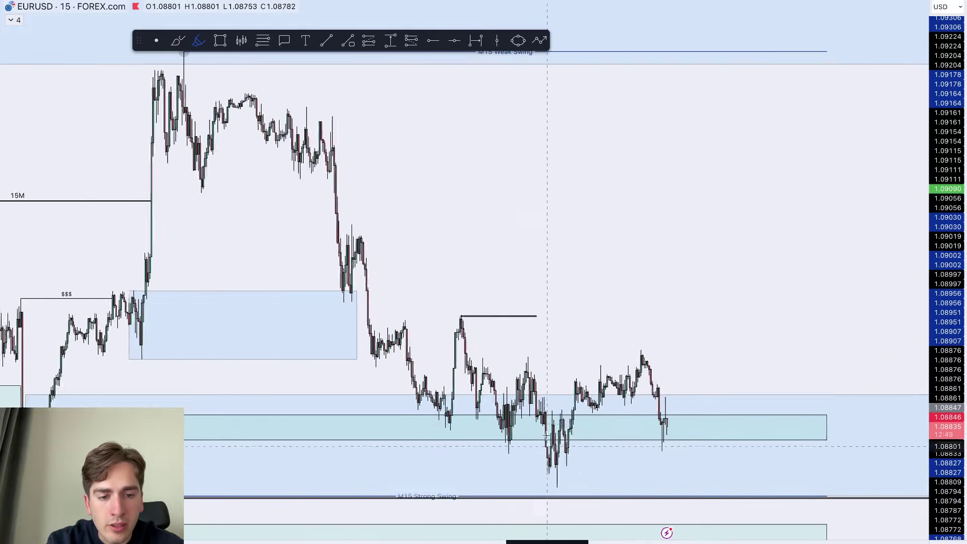
scroll(607, 443, up, 1)
scroll(669, 423, down, 2)
mouse_move(681, 416)
mouse_down()
mouse_move(738, 506)
mouse_move(739, 484)
mouse_up()
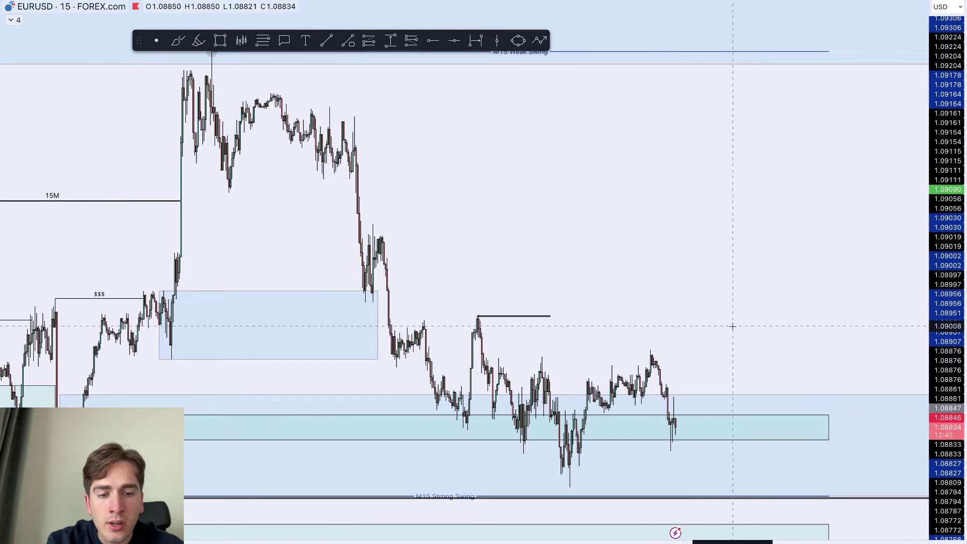
scroll(733, 326, down, 2)
scroll(553, 502, up, 2)
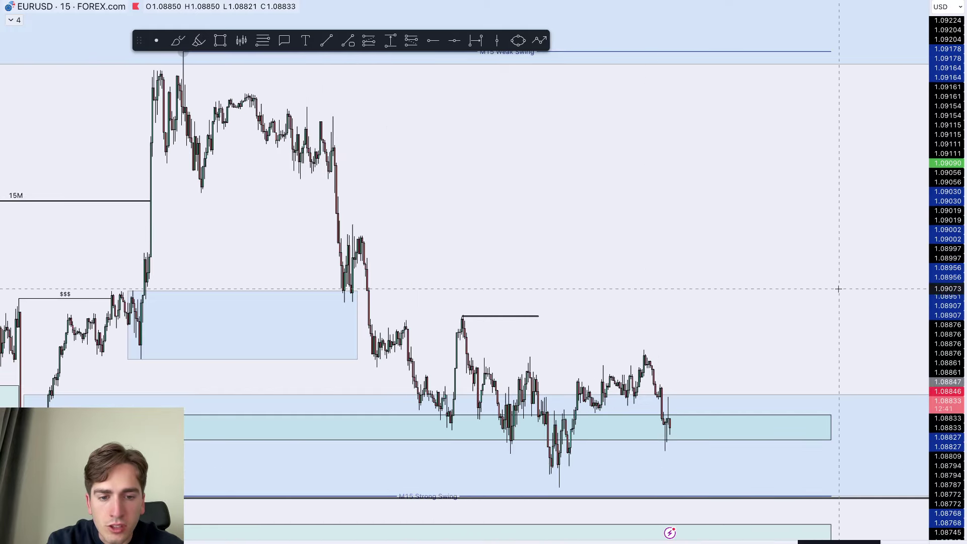
scroll(830, 307, up, 1)
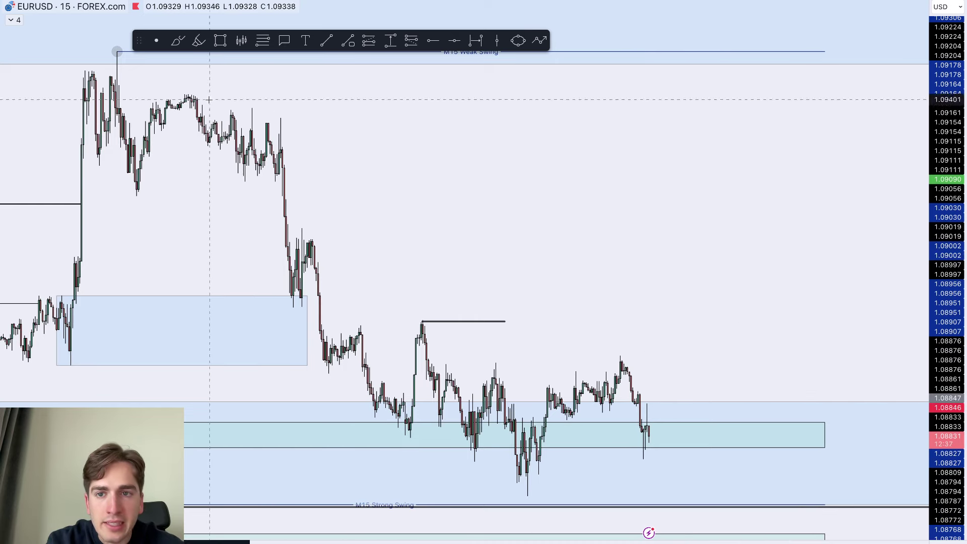
Brush a short horizontal line at the latest pullback high near 1.0888, undoing the additional level strokes and downward path
click(180, 42)
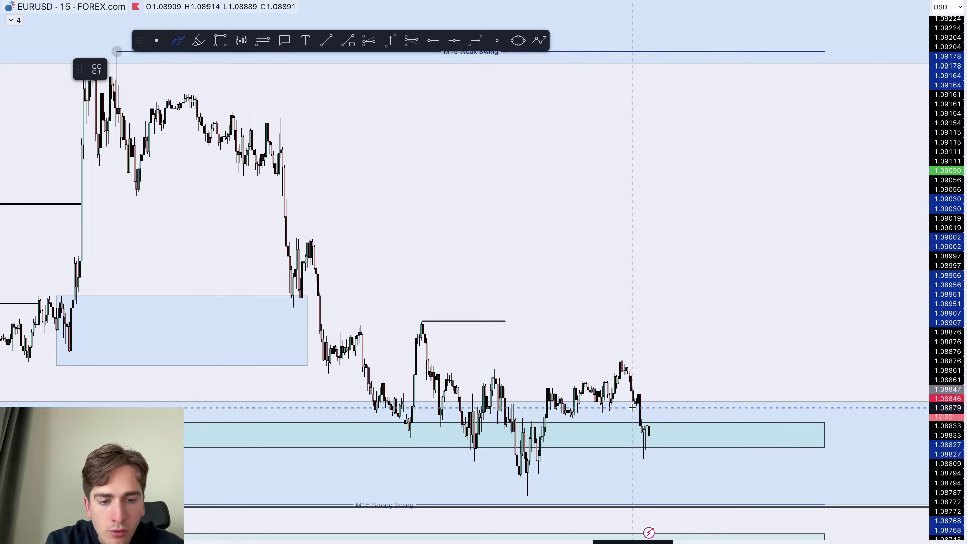
drag(633, 407, 707, 406)
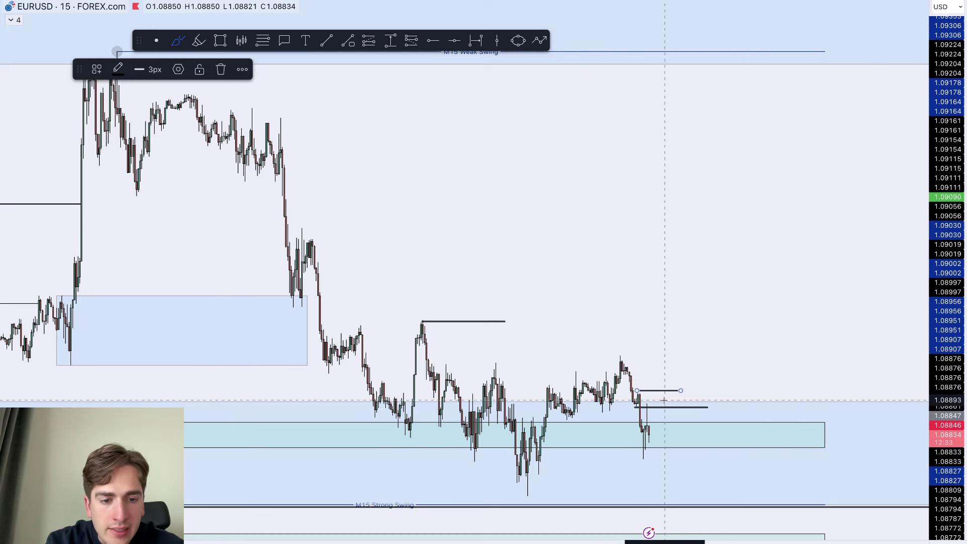
drag(649, 437, 657, 472)
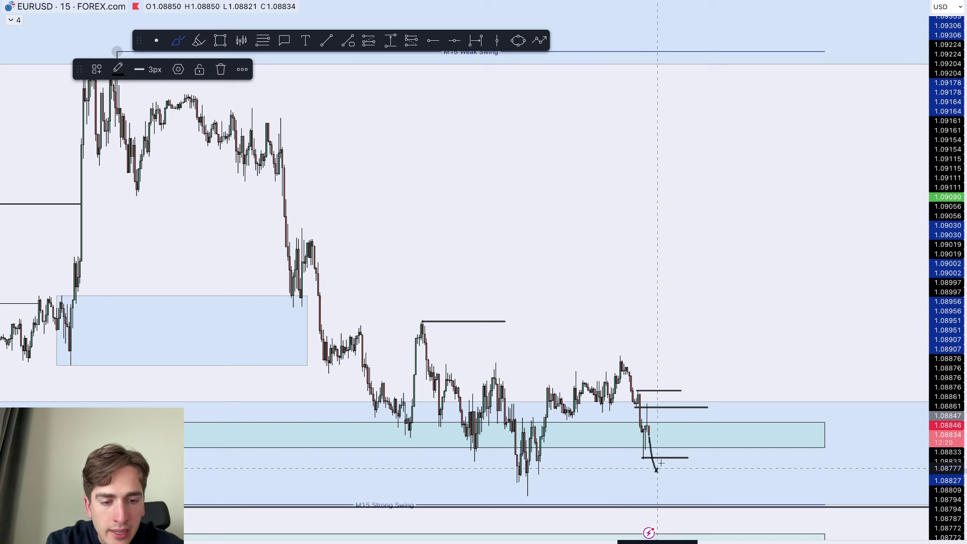
key(ctrl+z)
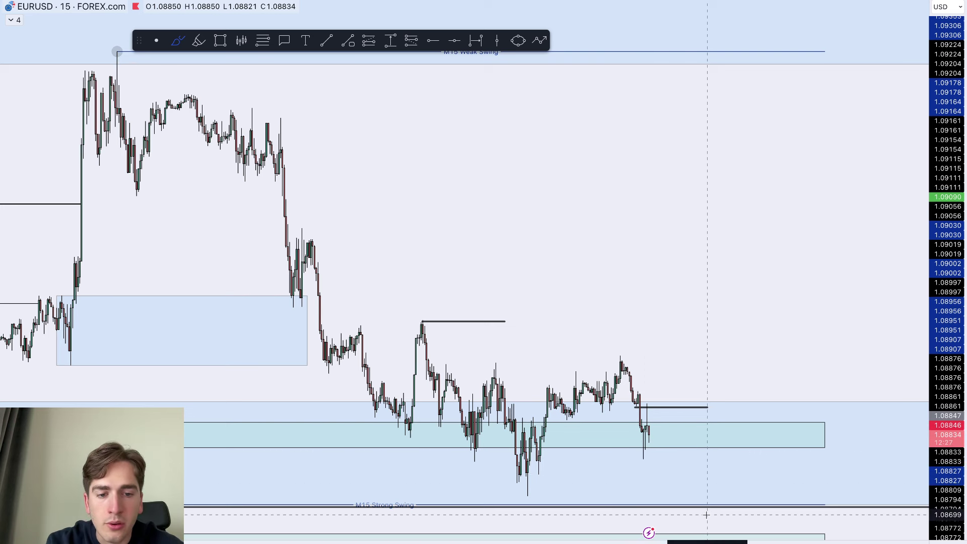
Load the DXY symbol and set its chart to the 4-hour interval
text(DXY)
key(Down)
key(Return)
text(4h)
key(Return)
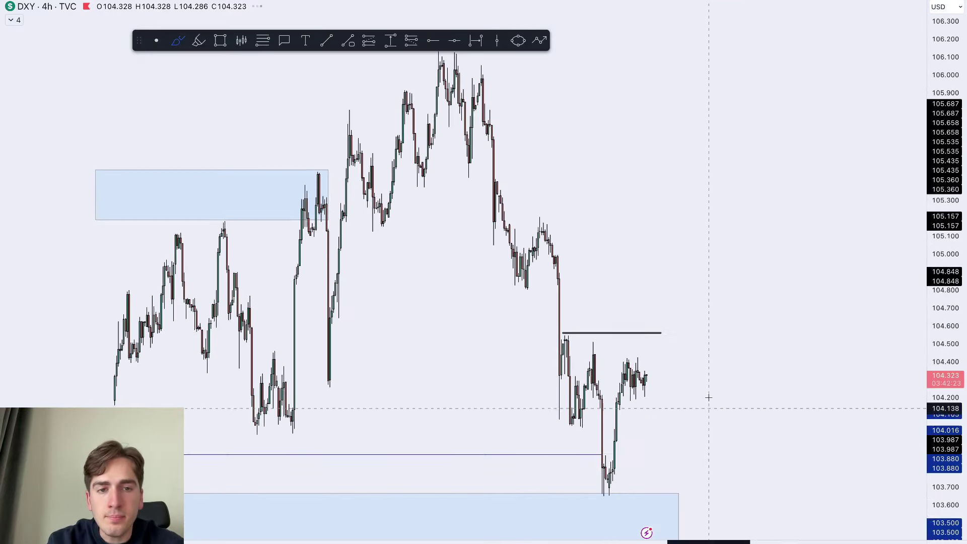
Sketch a descending line across the recent DXY highs with an upward breakout path, and undo the strokes
scroll(664, 376, up, 1)
drag(506, 333, 597, 350)
key(ctrl+z)
mouse_move(508, 334)
mouse_down()
mouse_move(623, 373)
mouse_move(607, 320)
mouse_up()
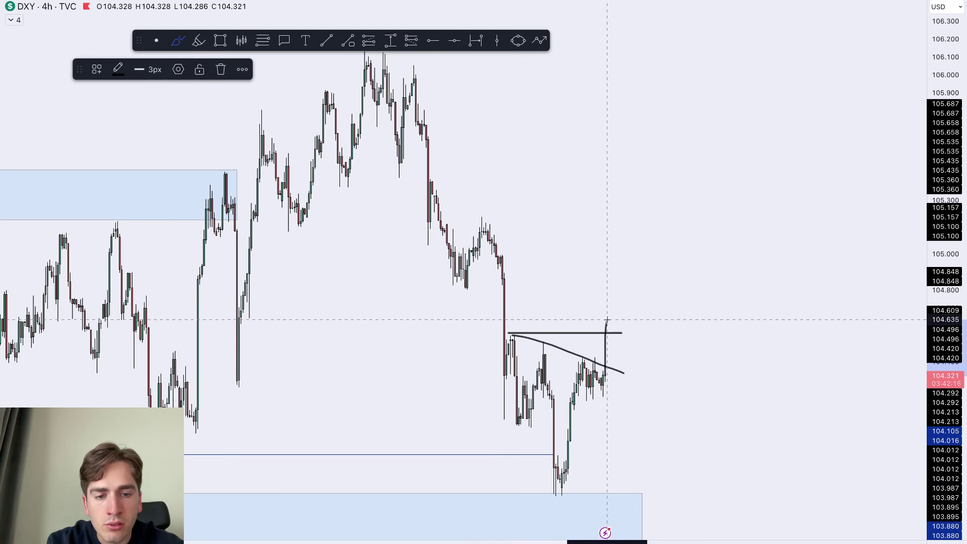
key(super+z)
key(super+z)
Set the DXY chart to the 15-minute interval, and load the FOREX.com AUDUSD symbol
text(15)
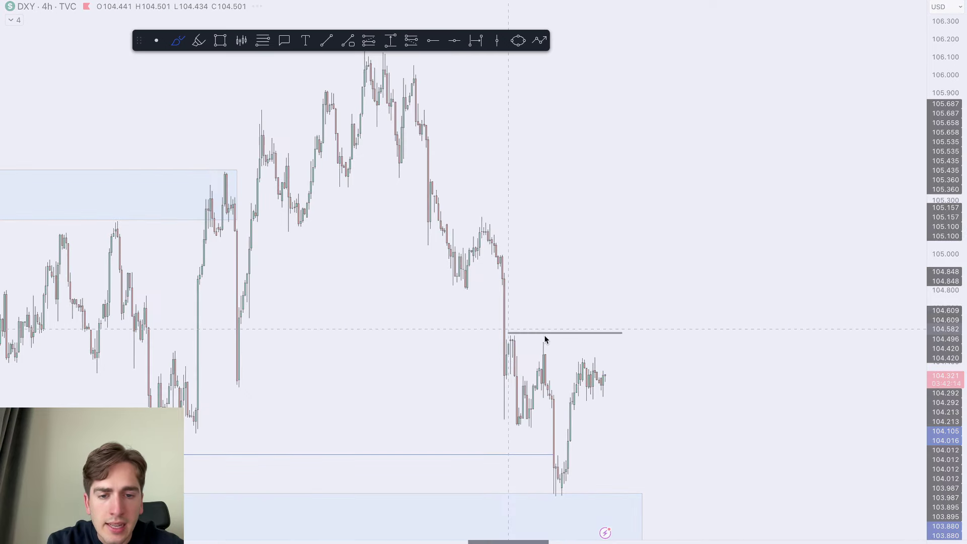
key(Return)
text(AUDUSD)
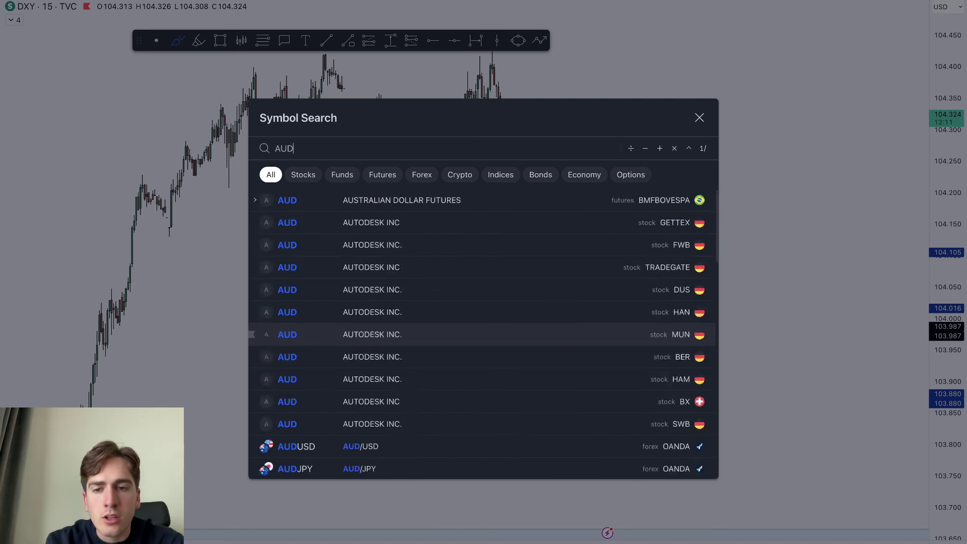
key(Down)
key(Down)
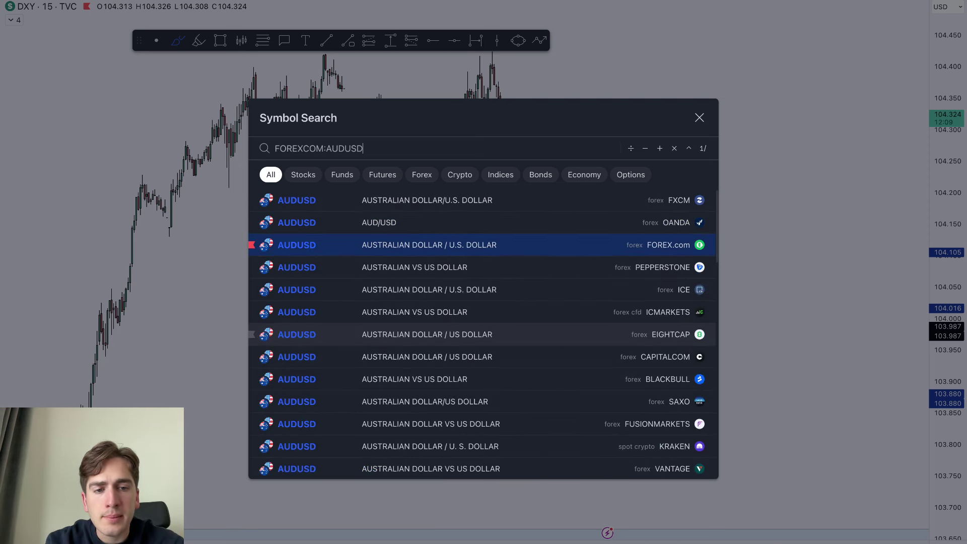
key(Return)
Switch AUDUSD to the daily interval and review price around the descending trendline and neighbouring zones
text(1d)
key(Return)
scroll(474, 252, up, 3)
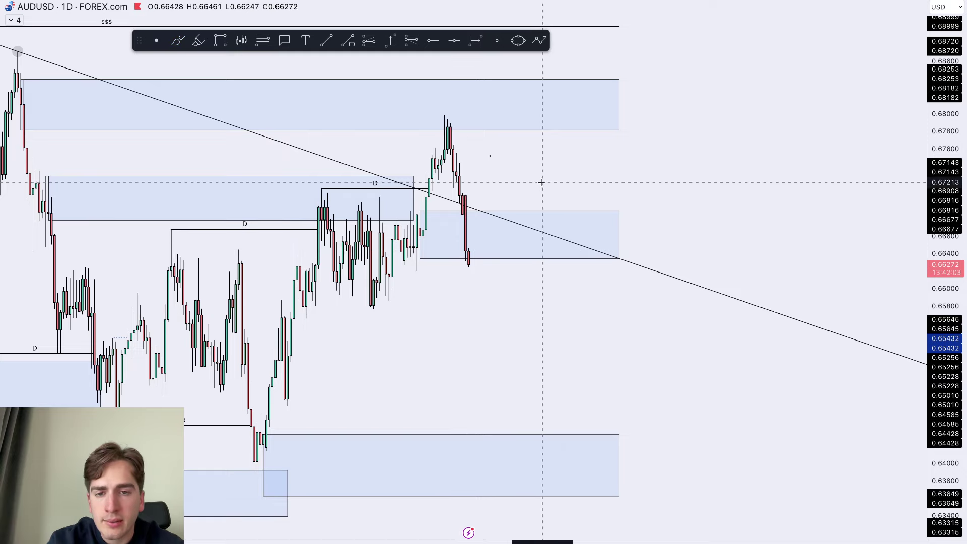
scroll(481, 98, down, 2)
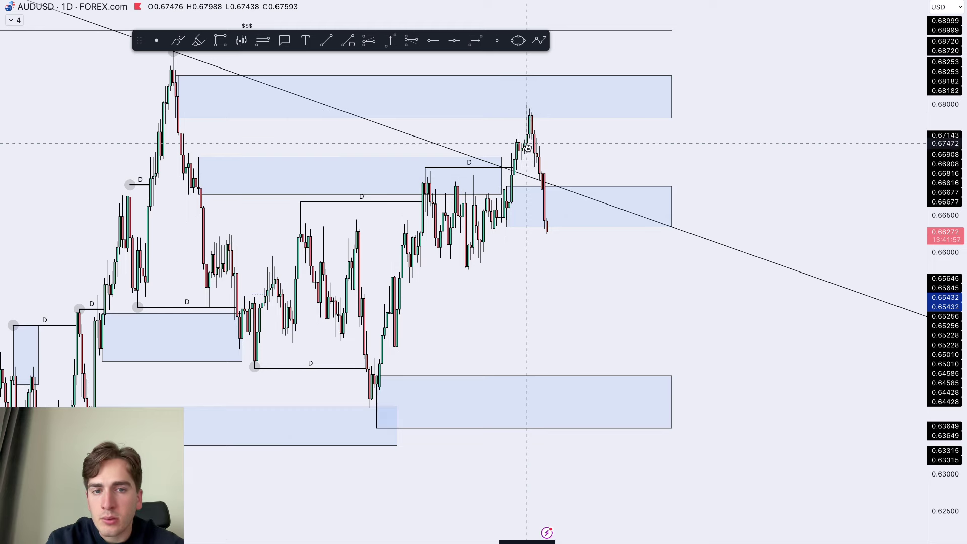
Extend the demand zone at the current daily price to span 0.67143 to 0.65762, starting from the broken D swing high
drag(506, 228, 468, 269)
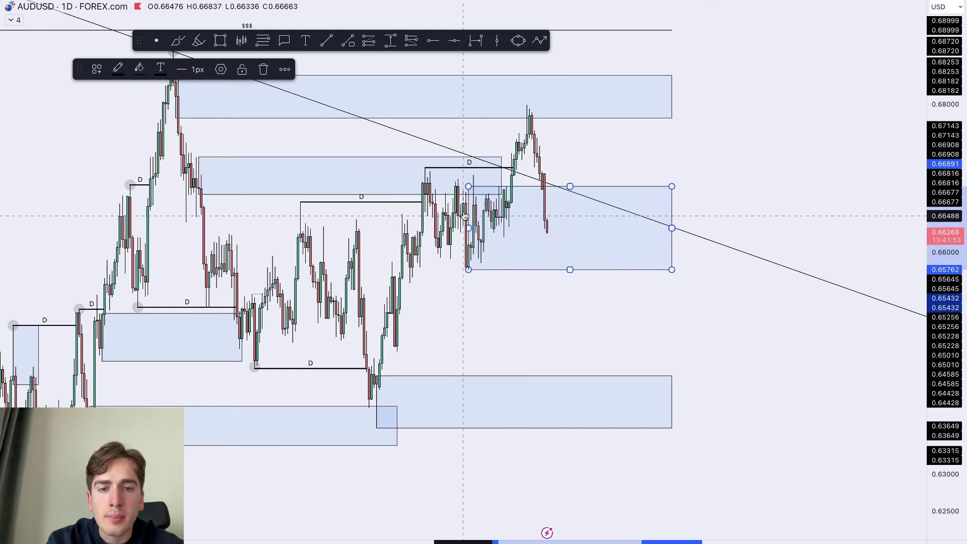
drag(468, 188, 425, 167)
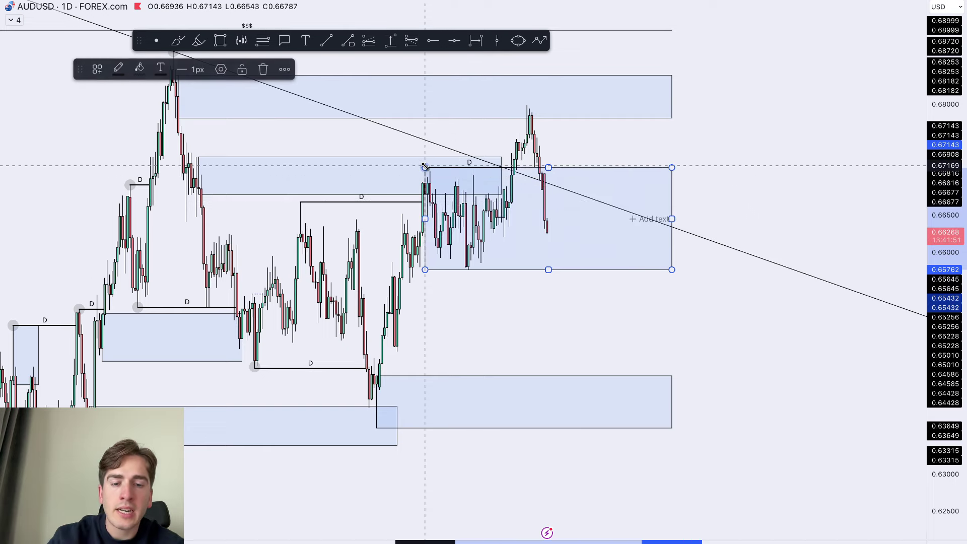
click(697, 100)
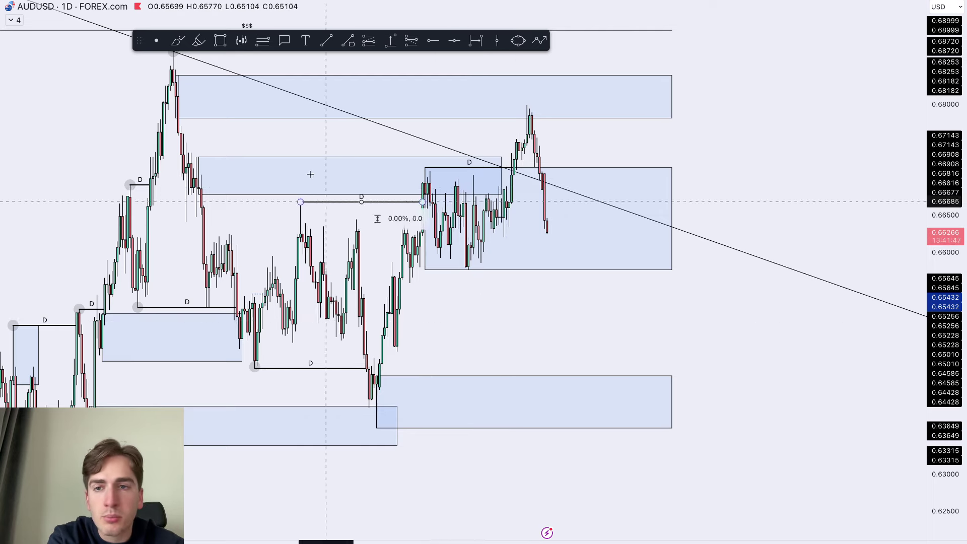
click(177, 40)
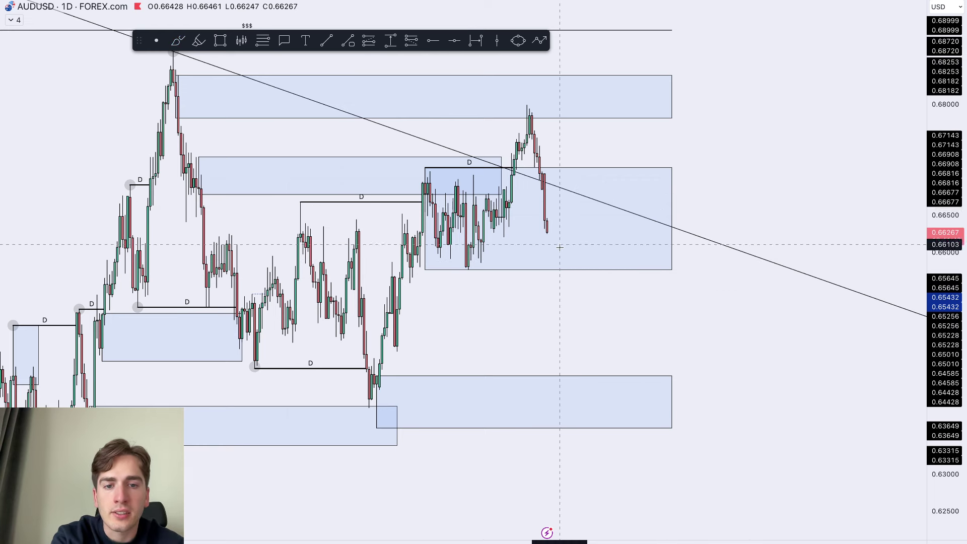
Switch AUDUSD to the 4-hour interval and bring the earlier swing lows into view
text(4h)
key(Return)
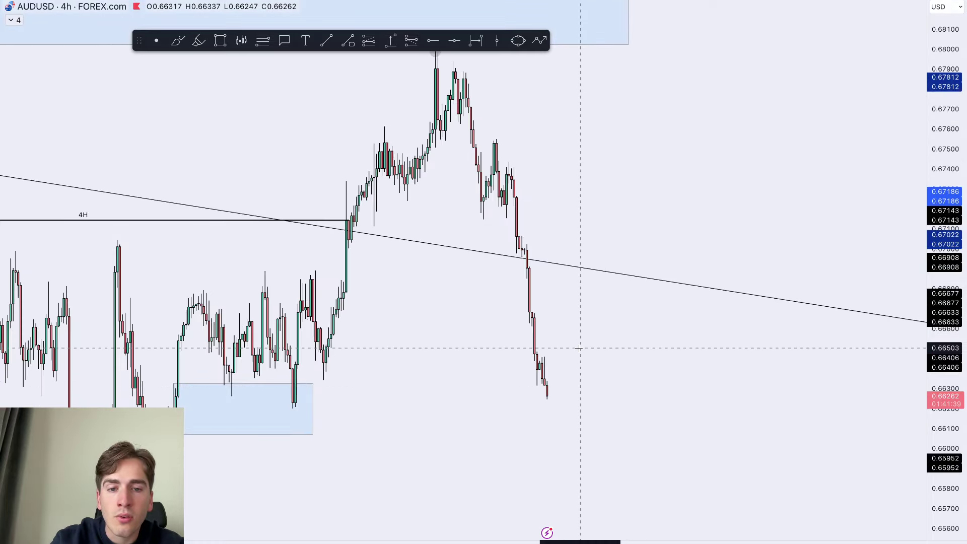
scroll(578, 348, left, 5)
scroll(577, 346, right, 2)
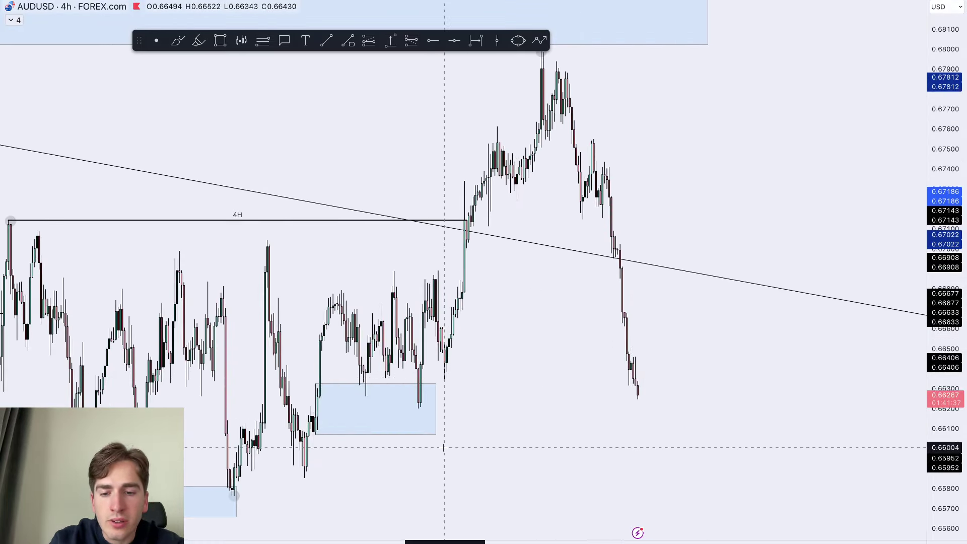
click(175, 39)
drag(413, 409, 704, 417)
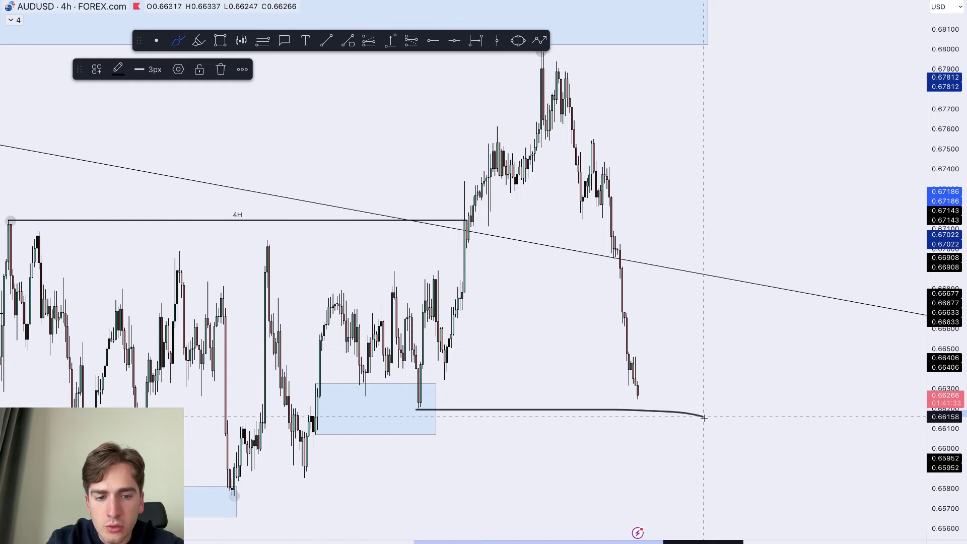
key(super+z)
Place a horizontal ray from the 4-hour swing low at 0.66200 across the current price area
click(434, 42)
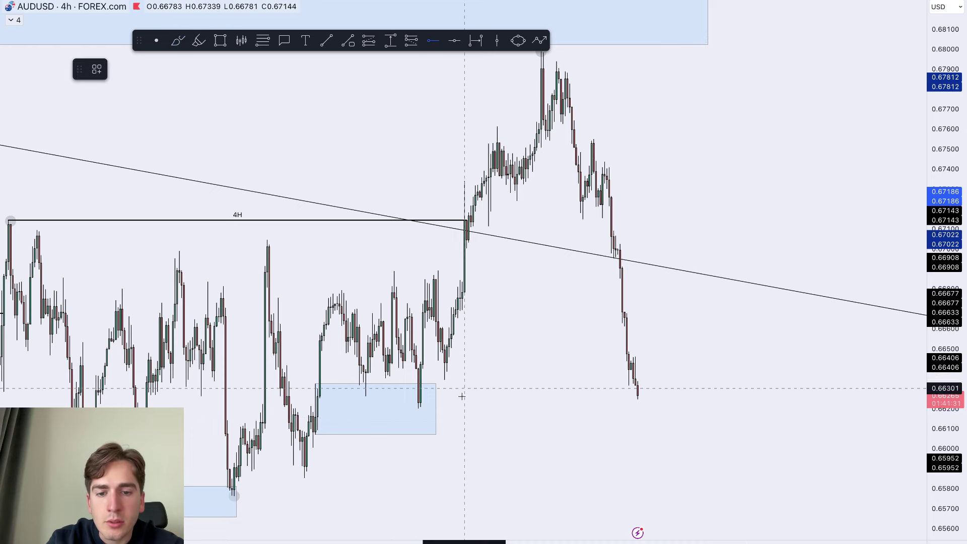
click(418, 410)
right_click(615, 365)
click(556, 346)
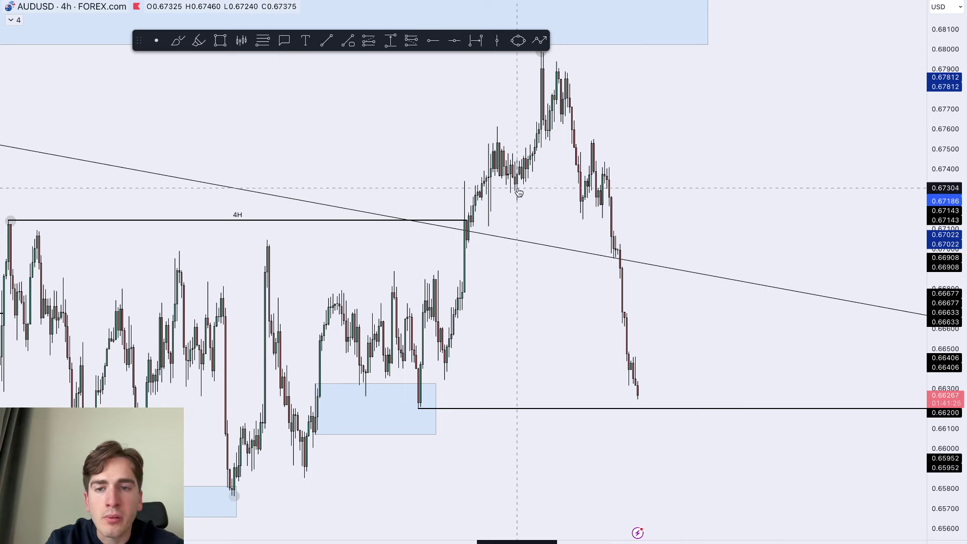
Brush a projected rebound from the 0.66200 ray toward the trendline, with short horizontal levels at the swing points above price
mouse_move(641, 398)
mouse_down()
mouse_move(647, 414)
mouse_move(661, 347)
mouse_move(670, 353)
mouse_up()
key(super+z)
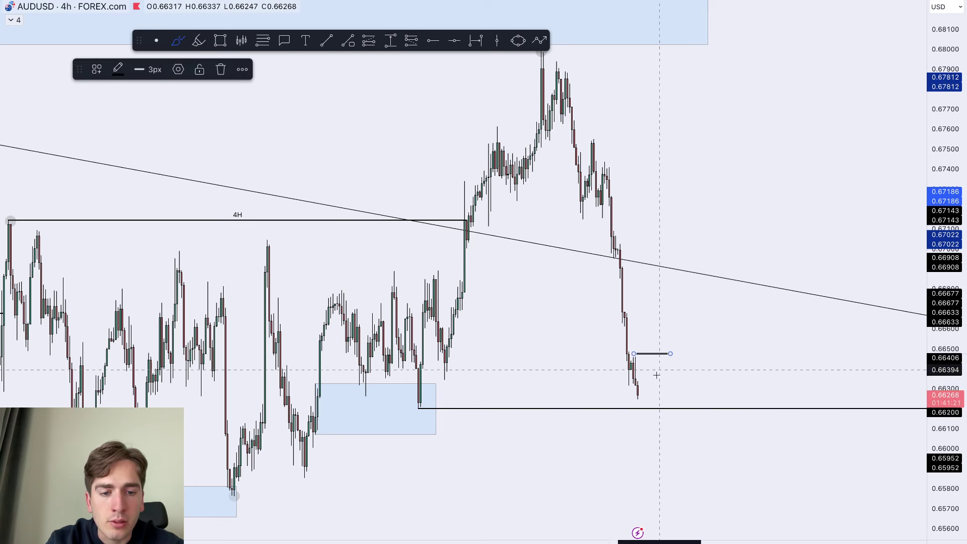
drag(653, 414, 714, 252)
drag(608, 259, 688, 258)
drag(610, 235, 670, 236)
drag(600, 220, 718, 220)
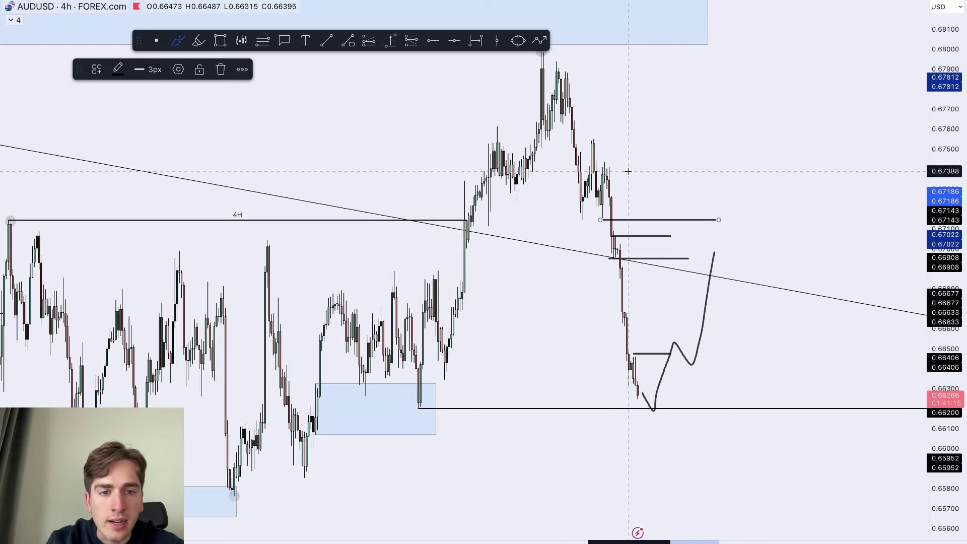
Undo all brushed level lines and the projected rebound path, keeping the 0.66200 ray
key(super+z)
key(super+z)
key(super+z)
key(super+z)
key(super+z)
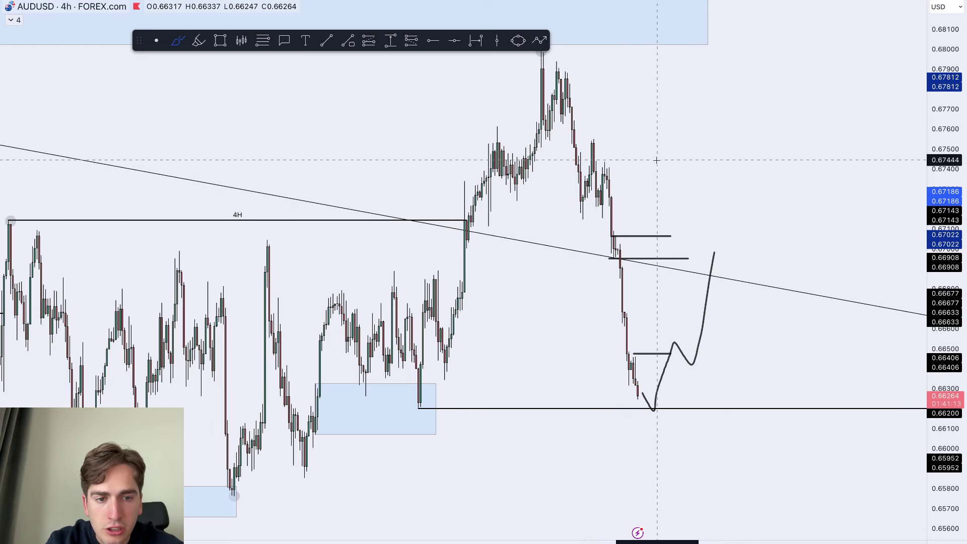
click(656, 160)
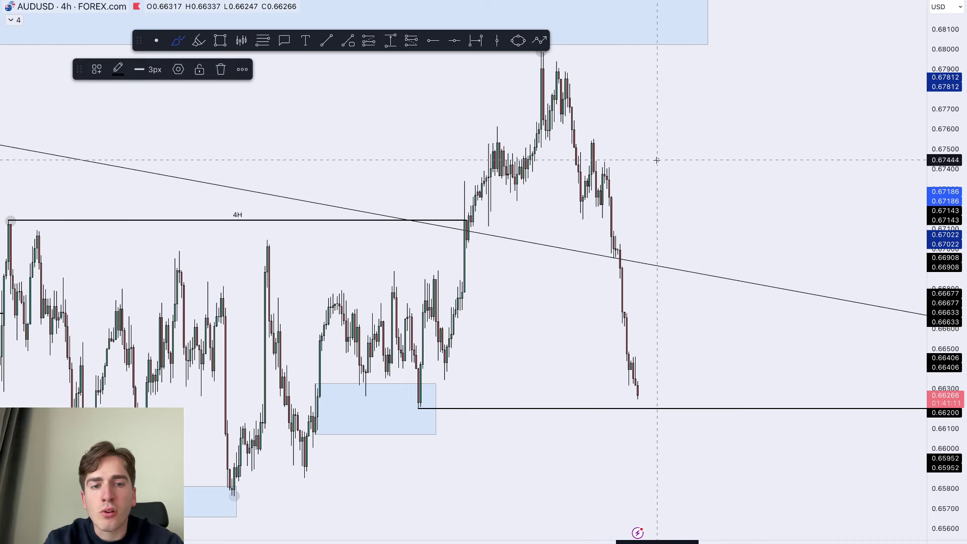
Load the FOREX.com GBPUSD symbol and switch its chart to the daily interval
text(GBPUSD)
key(Down)
key(Down)
key(Down)
key(Return)
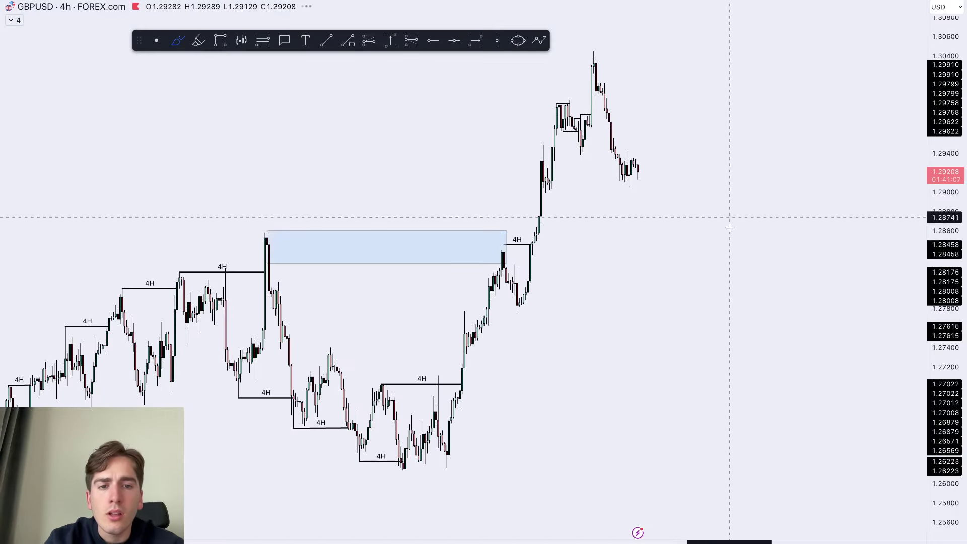
scroll(661, 204, up, 2)
text(1D)
key(Return)
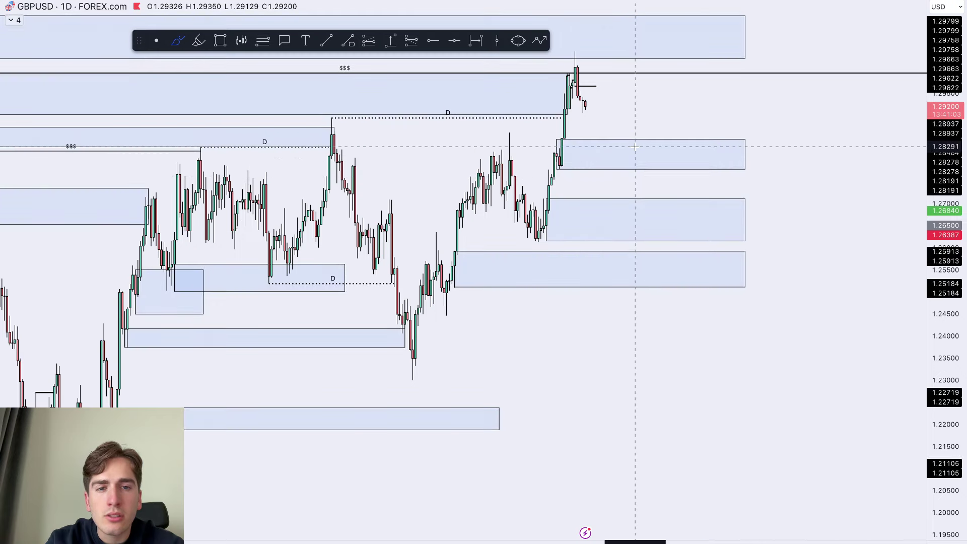
Examine the wider daily GBPUSD structure, compressing the price scale to show both the marked major high and low
click(348, 40)
click(573, 98)
key(Escape)
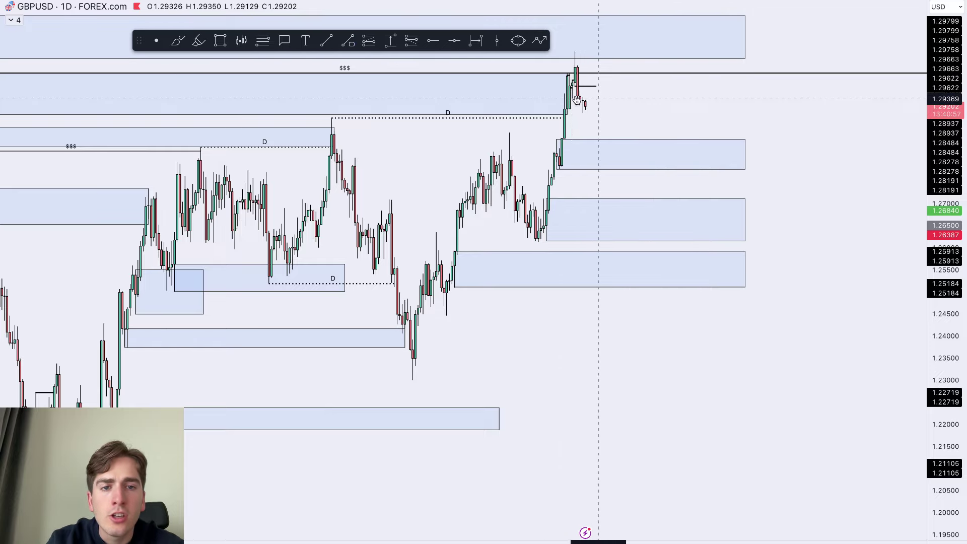
scroll(682, 110, down, 8)
scroll(554, 121, up, 4)
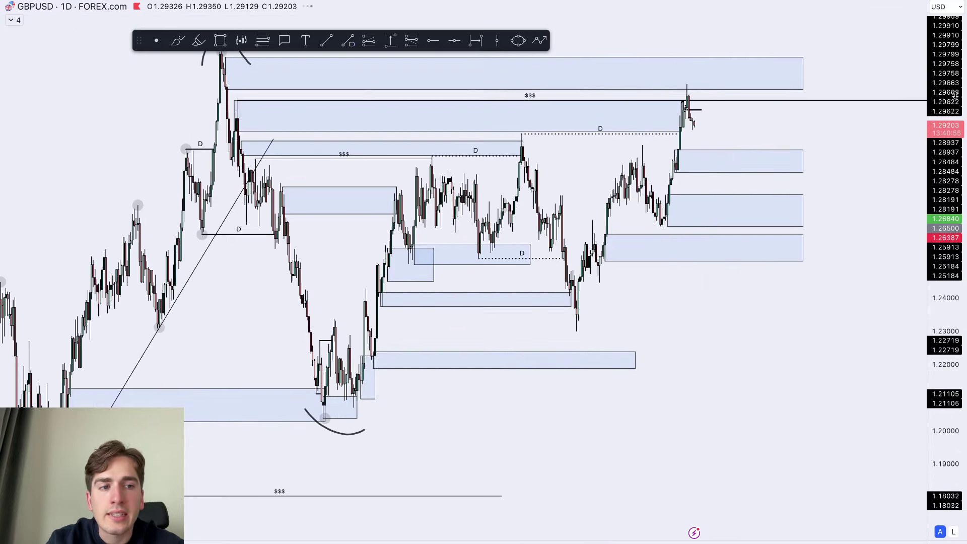
drag(955, 96, 951, 273)
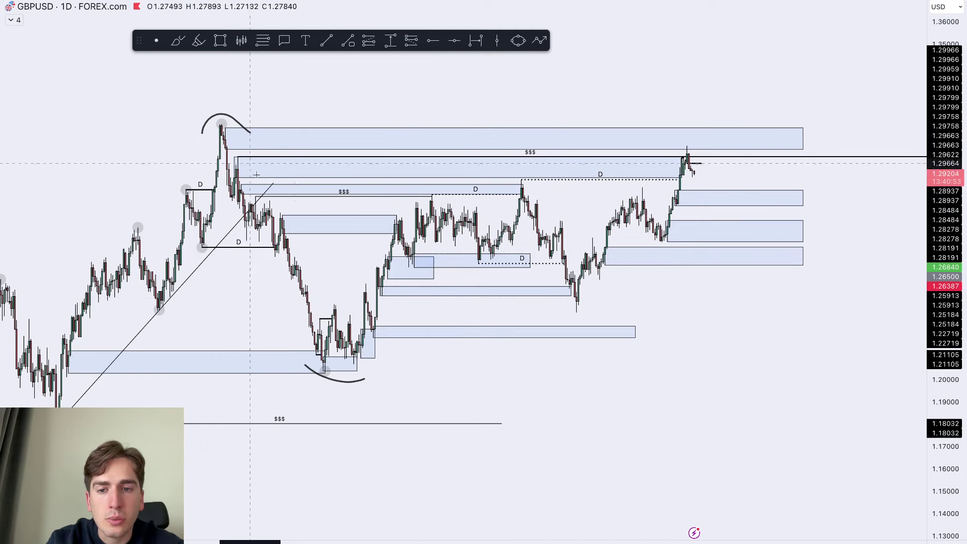
click(596, 181)
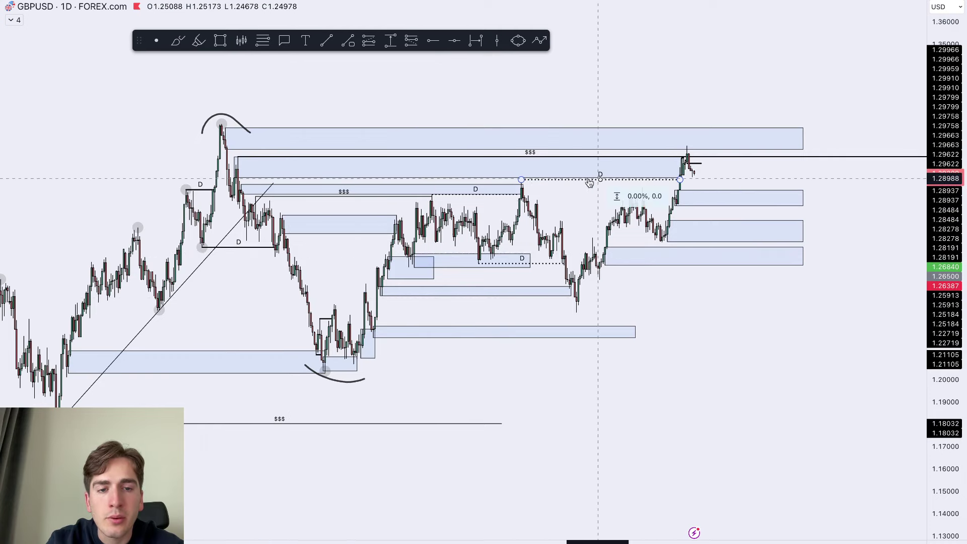
Highlight the broken dotted daily level below the recent GBPUSD high, and undo the highlight
click(199, 40)
drag(524, 181, 710, 178)
key(ctrl+z)
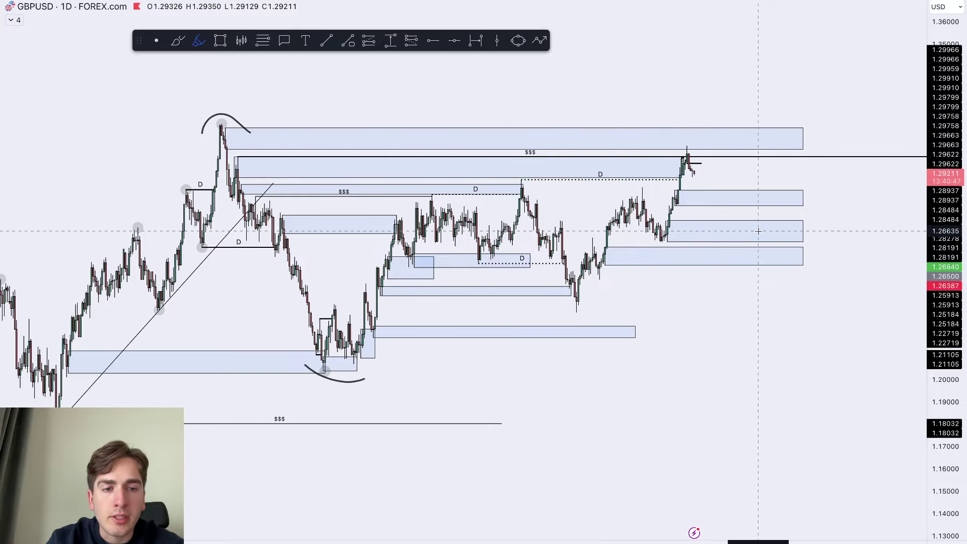
Highlight the pullback from the recent GBPUSD daily high and its possible continuation downward, and undo the strokes
scroll(758, 231, up, 5)
scroll(274, 224, down, 7)
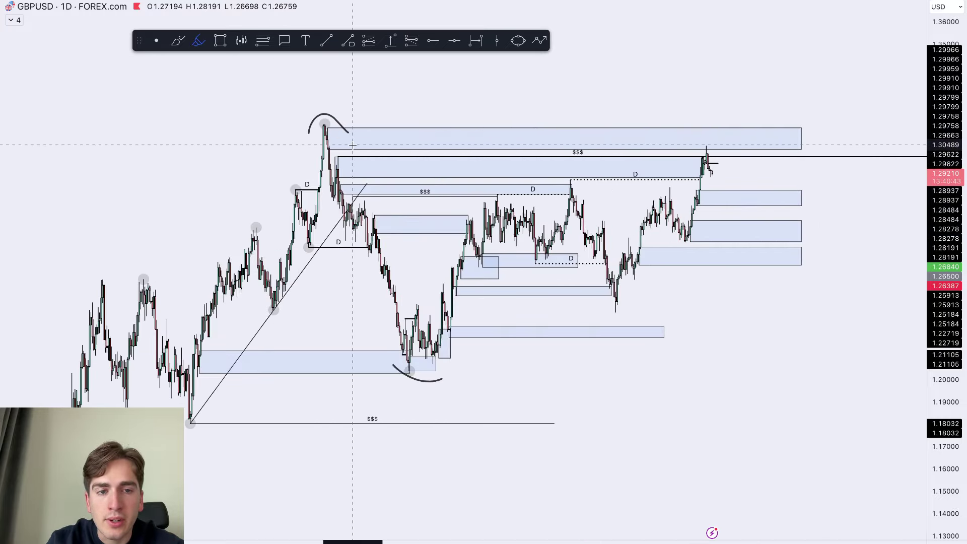
scroll(353, 145, up, 5)
double_click(932, 394)
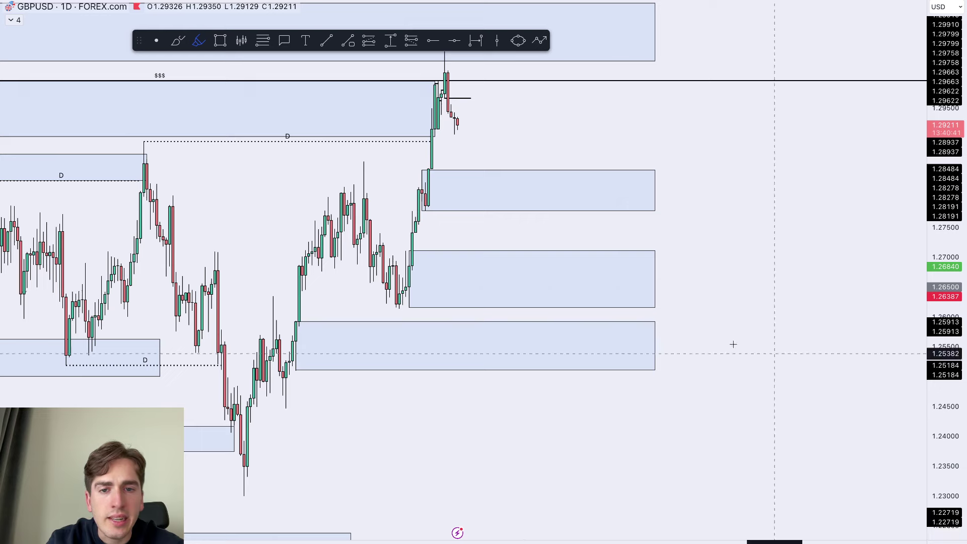
scroll(555, 302, up, 2)
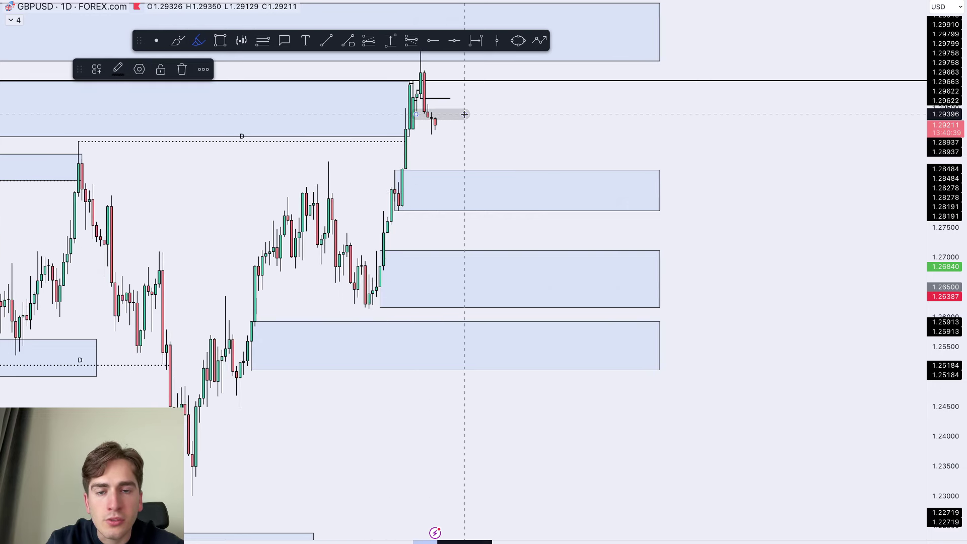
drag(440, 128, 472, 175)
key(ctrl+z)
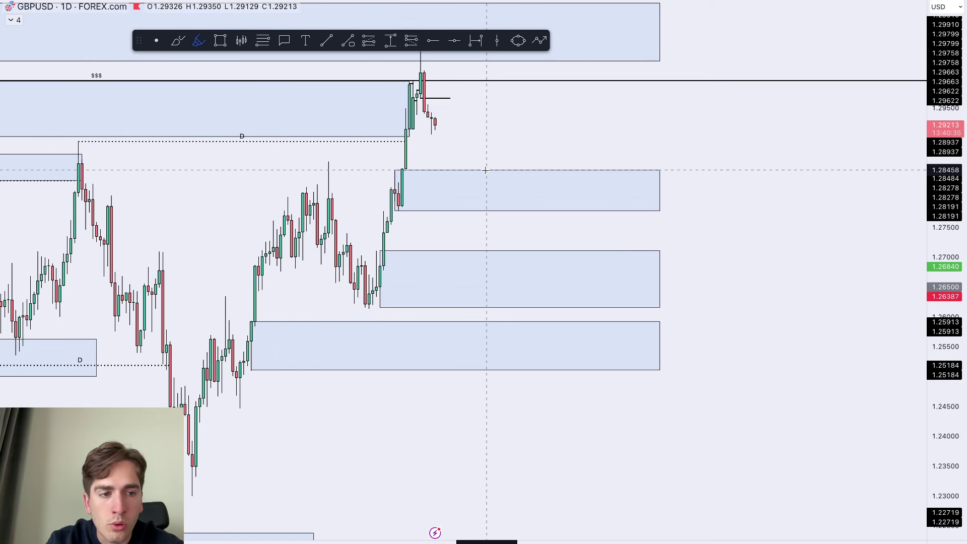
Switch the GBPUSD chart to the 4-hour interval
text(4h)
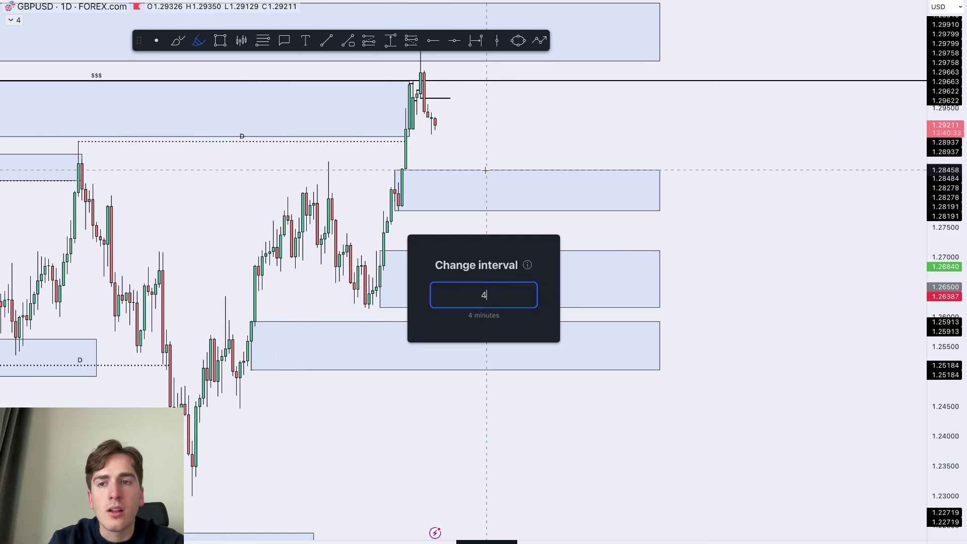
key(Return)
scroll(455, 171, down, 2)
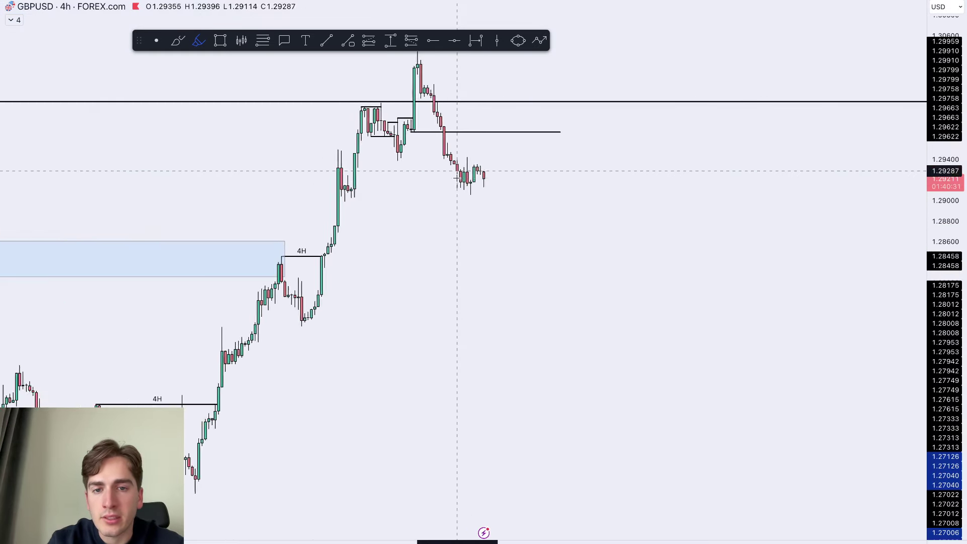
Draw a rectangular zone from 1.29417 to about 1.2956 over the latest decline, extending right past the current candles
click(221, 42)
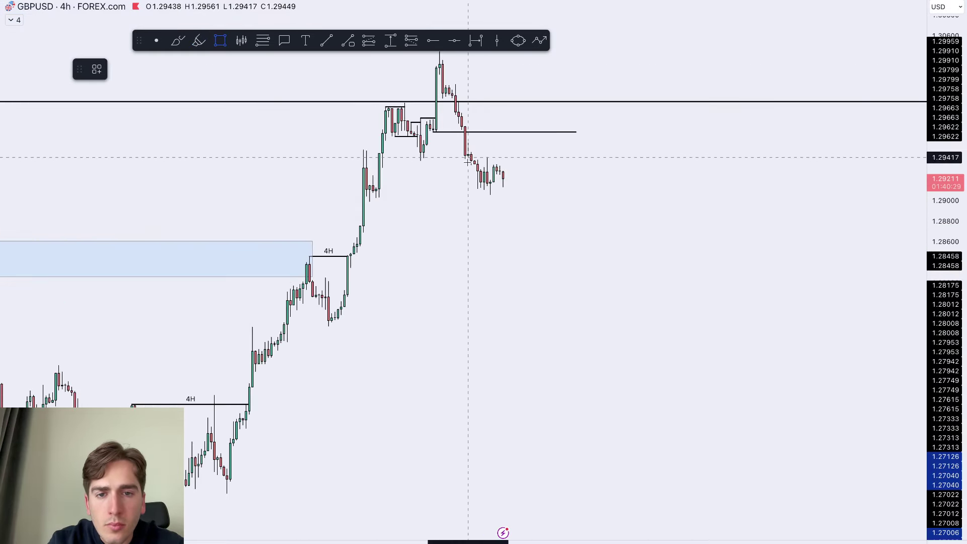
mouse_move(467, 159)
mouse_down()
mouse_move(572, 155)
mouse_move(569, 145)
mouse_up()
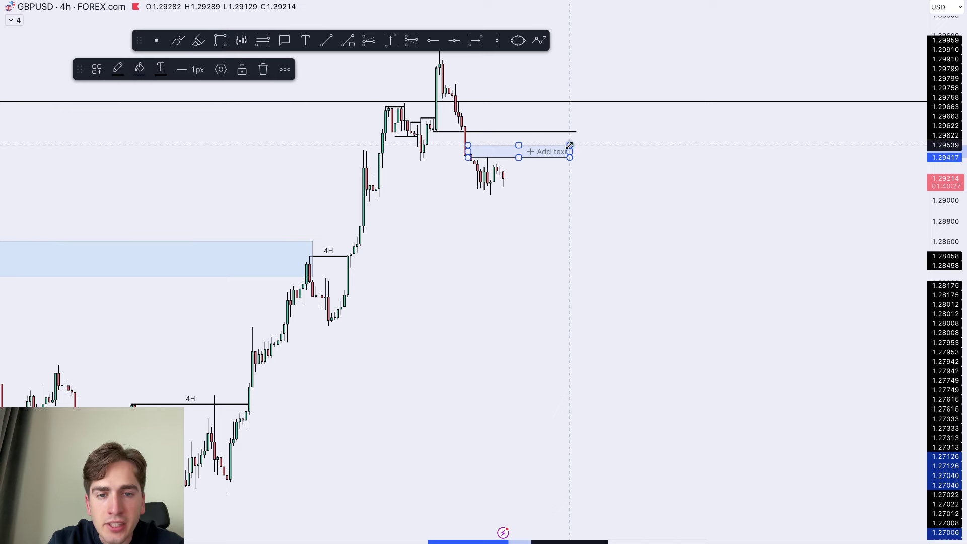
right_click(704, 152)
click(623, 148)
drag(468, 147, 468, 142)
click(604, 164)
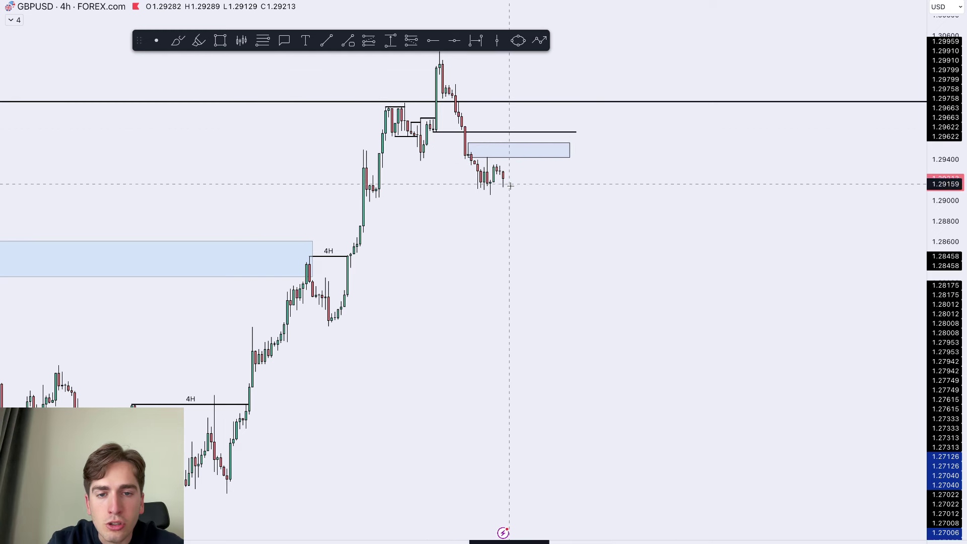
Brush horizontal levels across the recent 4-hour pullback and a projected decline from current price, and remove them again
drag(506, 173, 534, 174)
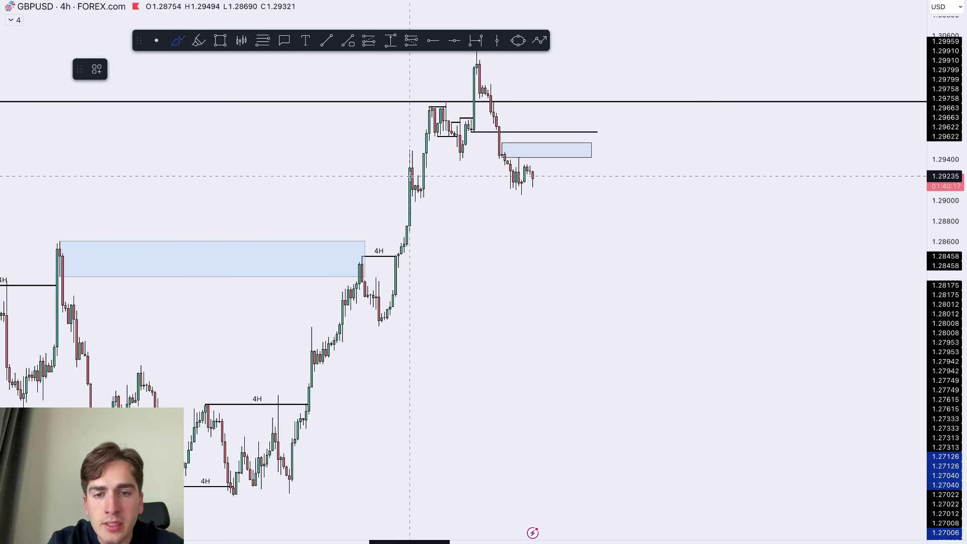
drag(411, 175, 551, 174)
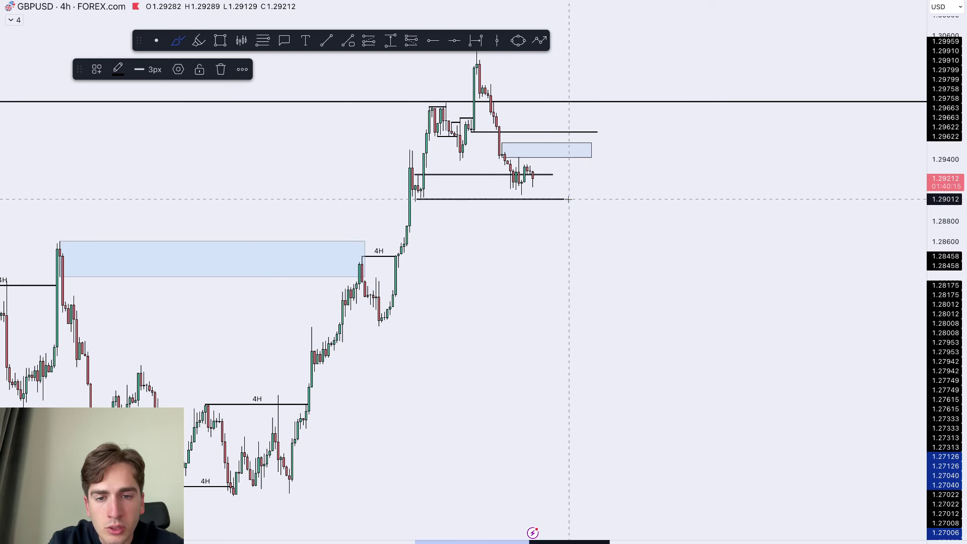
key(Delete)
mouse_move(535, 181)
mouse_down()
mouse_move(540, 201)
mouse_move(587, 222)
mouse_move(629, 287)
mouse_up()
key(Delete)
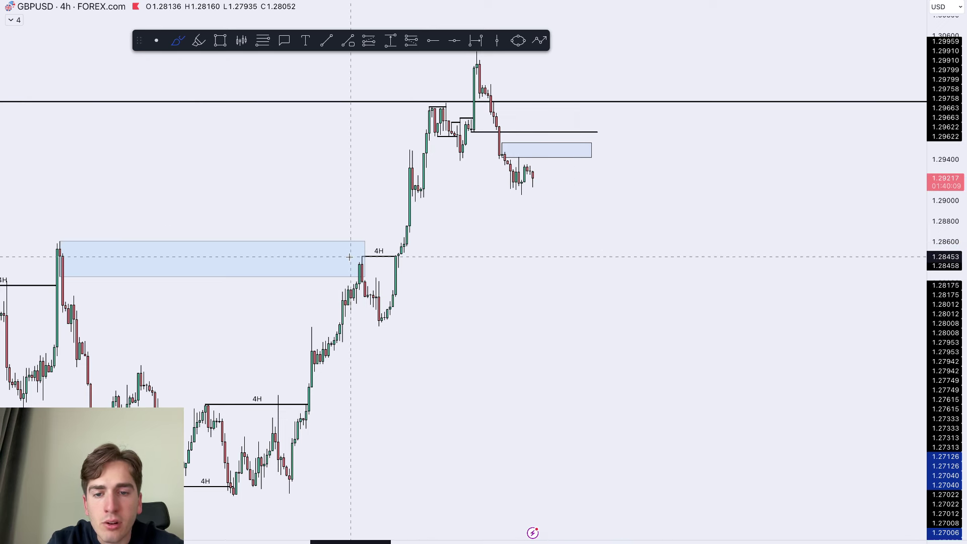
Brush horizontal levels at the last broken 4H high and the swing low beneath it, and undo the strokes
drag(356, 257, 743, 260)
drag(372, 326, 809, 326)
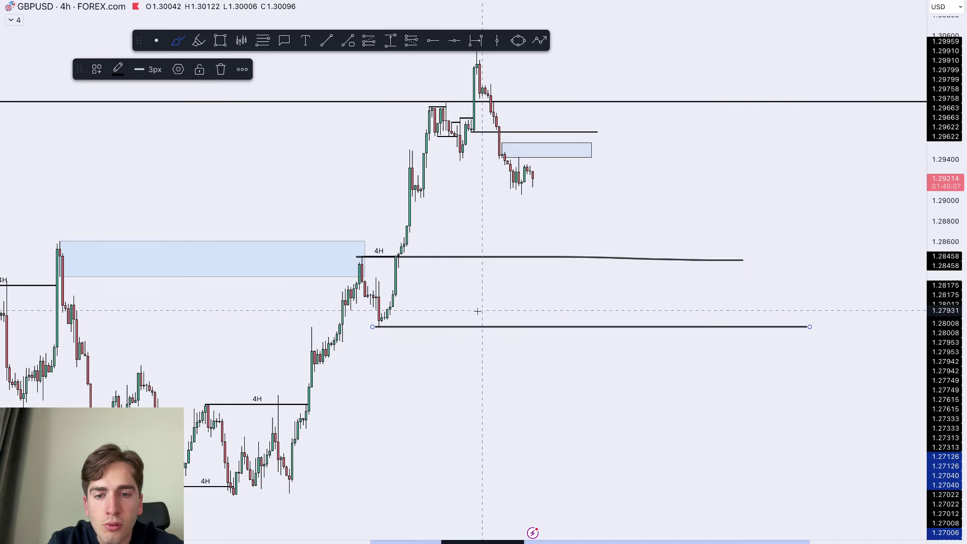
mouse_move(357, 257)
mouse_down()
mouse_move(403, 337)
mouse_move(409, 187)
mouse_up()
key(ctrl+z)
key(ctrl+z)
key(ctrl+z)
Load the NZDUSD symbol and switch its chart to the daily interval
text(NZDUSD)
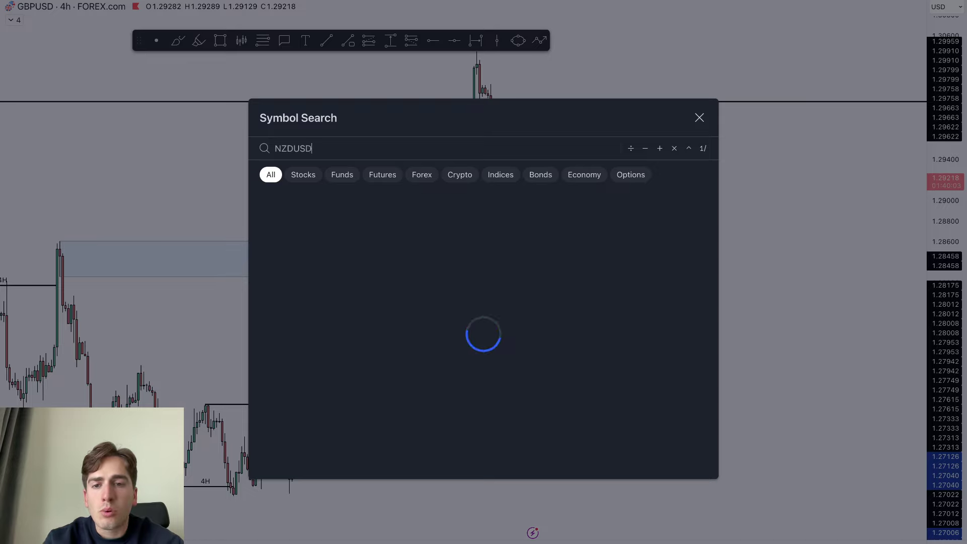
key(Return)
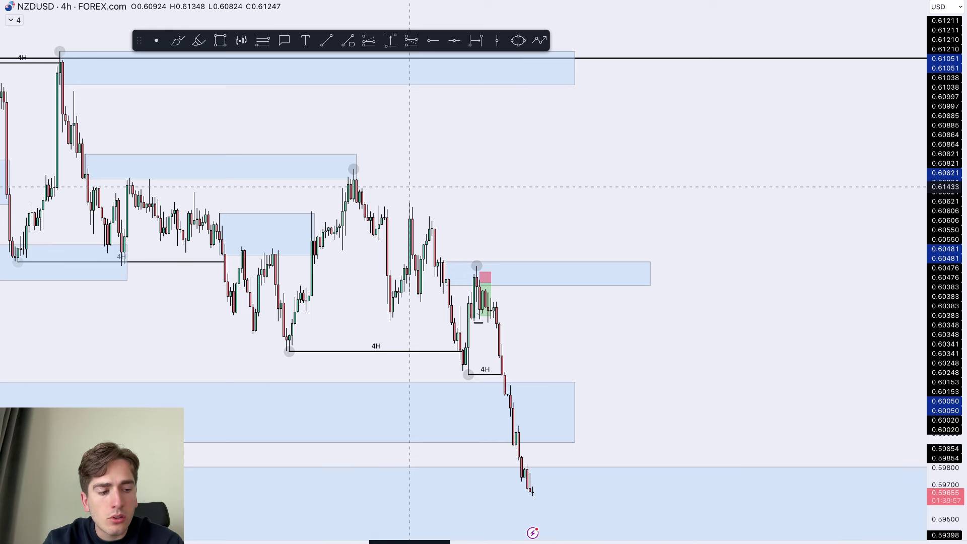
text(1D)
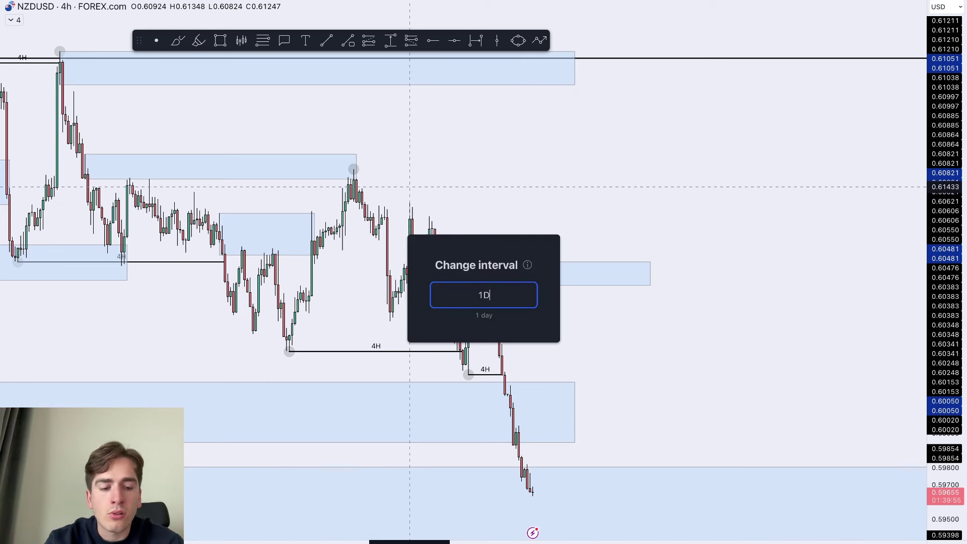
key(Return)
scroll(734, 317, down, 1)
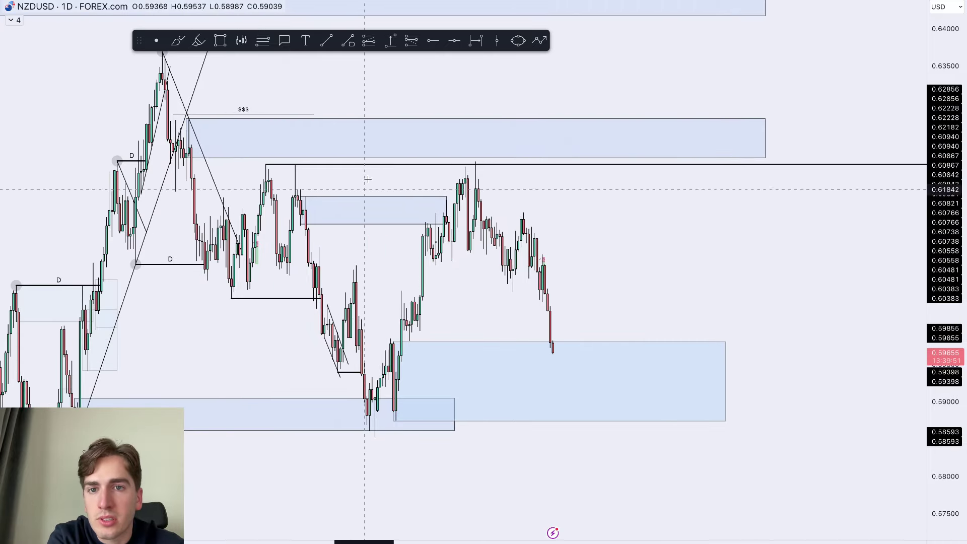
Draw a horizontal line at 0.59813 from the last daily swing low to the candle that breaks below it
click(348, 44)
drag(409, 341, 552, 341)
right_click(598, 308)
click(612, 250)
Review the broken daily low against the wider NZDUSD structure and switch the chart to the 4-hour interval
drag(939, 452, 934, 91)
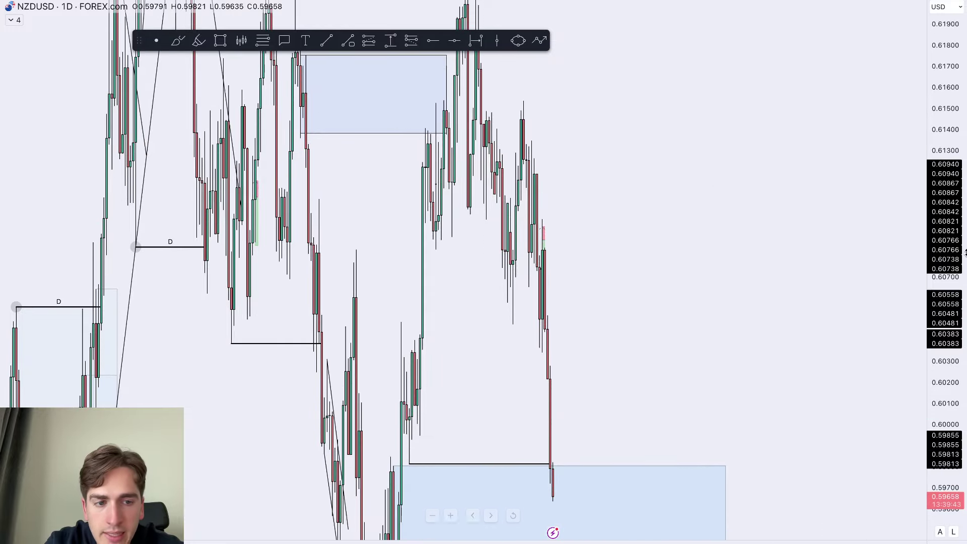
double_click(946, 125)
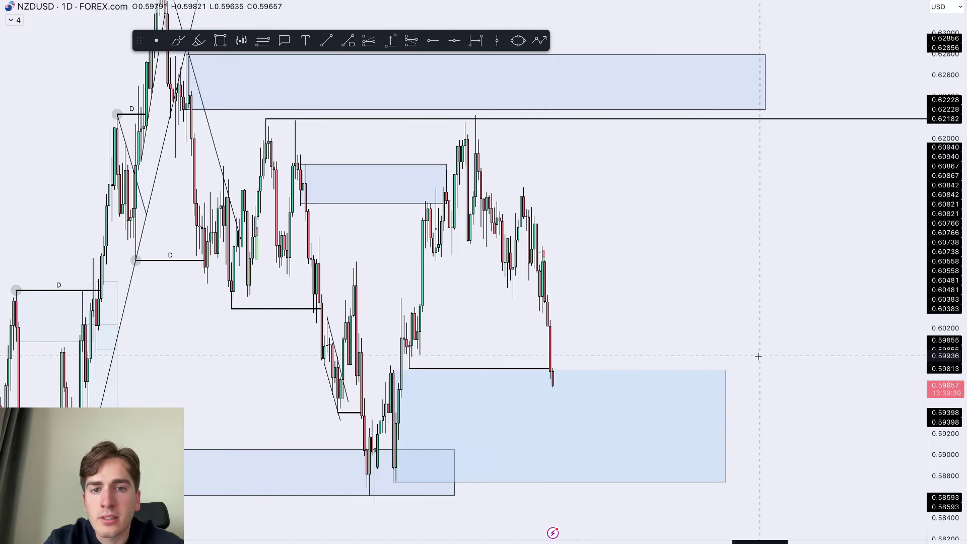
scroll(759, 356, down, 2)
drag(930, 223, 930, 428)
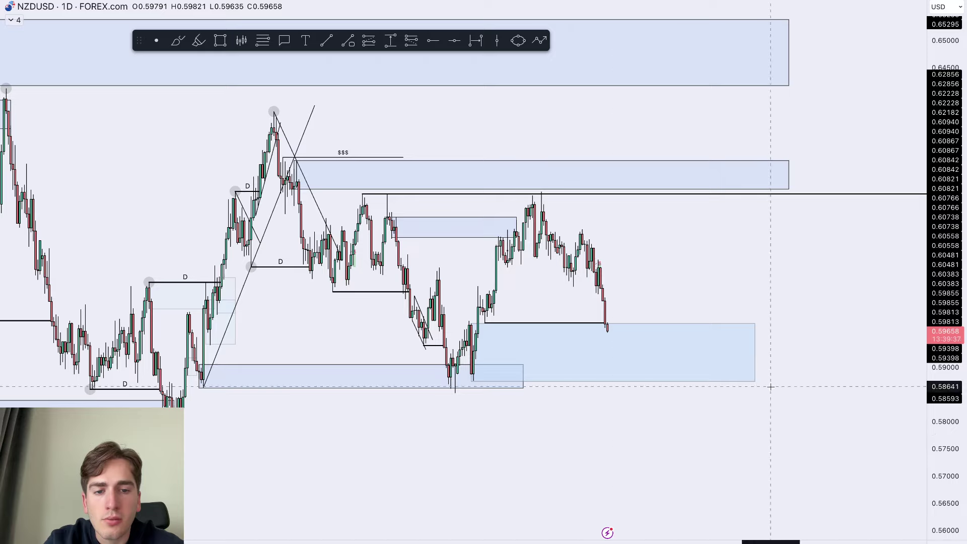
click(709, 327)
text(4h)
key(Return)
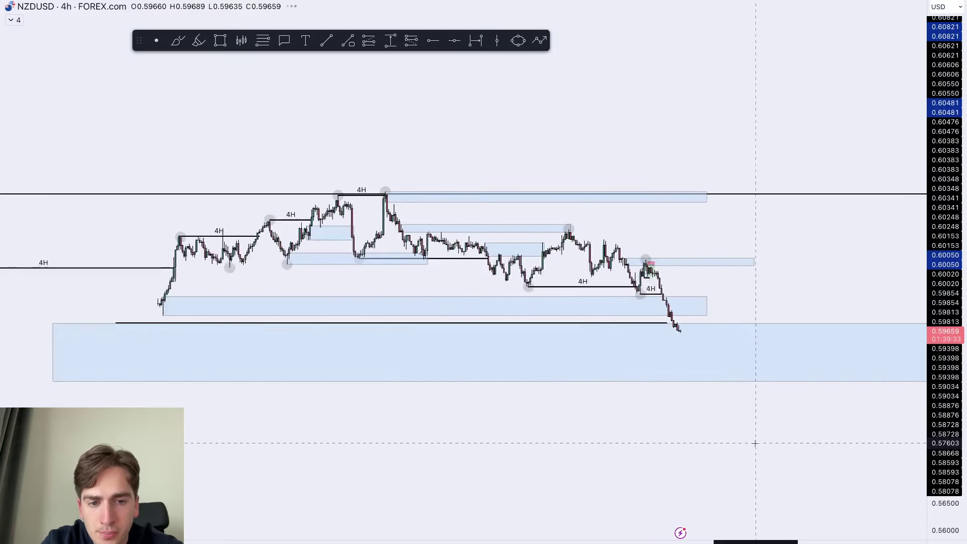
Delete the 4-hour zone just above the 0.59813 line and extend that line to the candle breaking it
scroll(680, 308, up, 1)
click(678, 304)
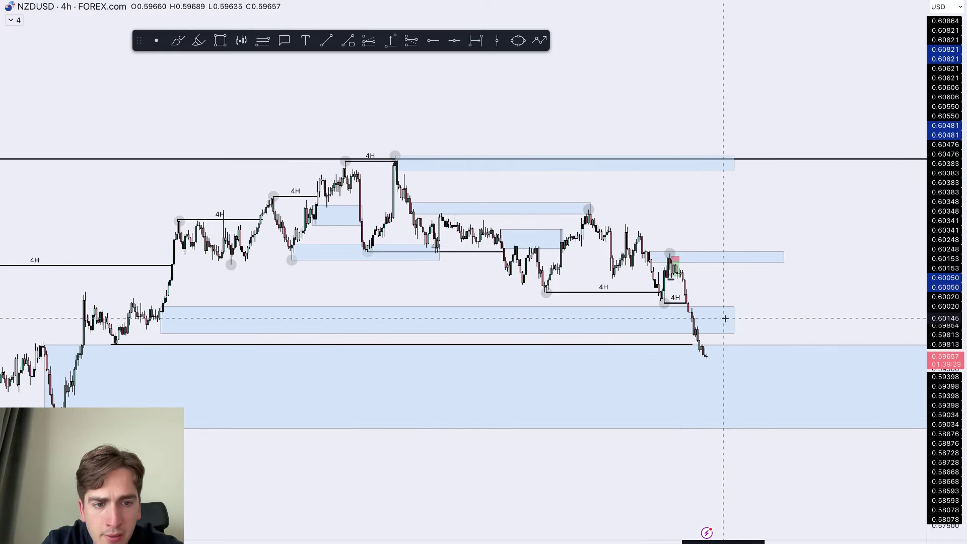
key(Delete)
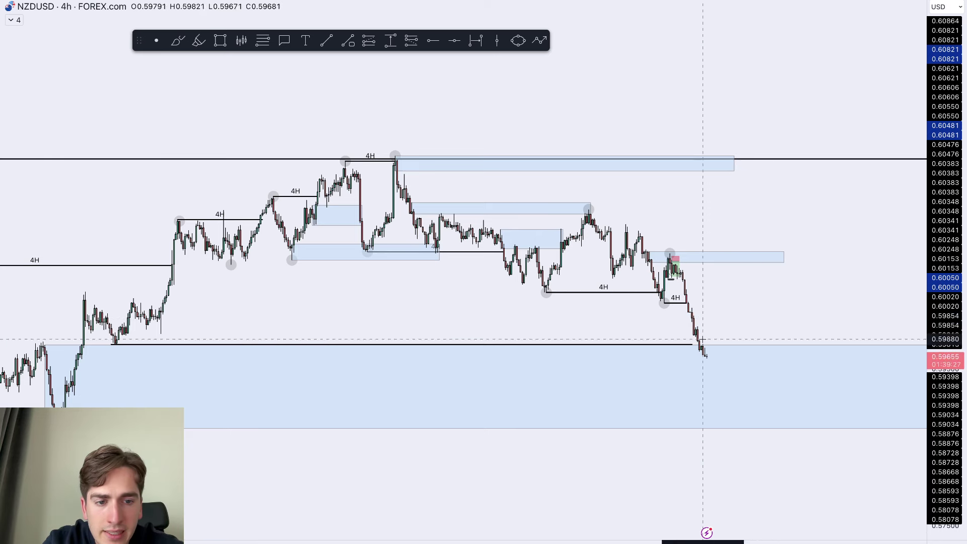
drag(692, 345, 698, 345)
click(731, 312)
Place horizontal rays at 0.59414, 0.59161, 0.59079 and 0.58928 inside the large demand zone, starting from its upward leg
scroll(717, 394, left, 5)
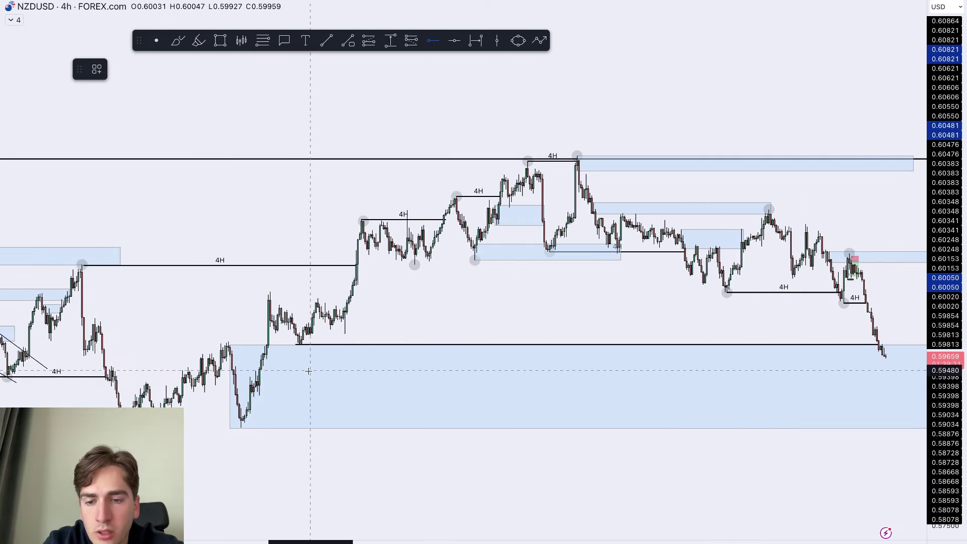
click(257, 375)
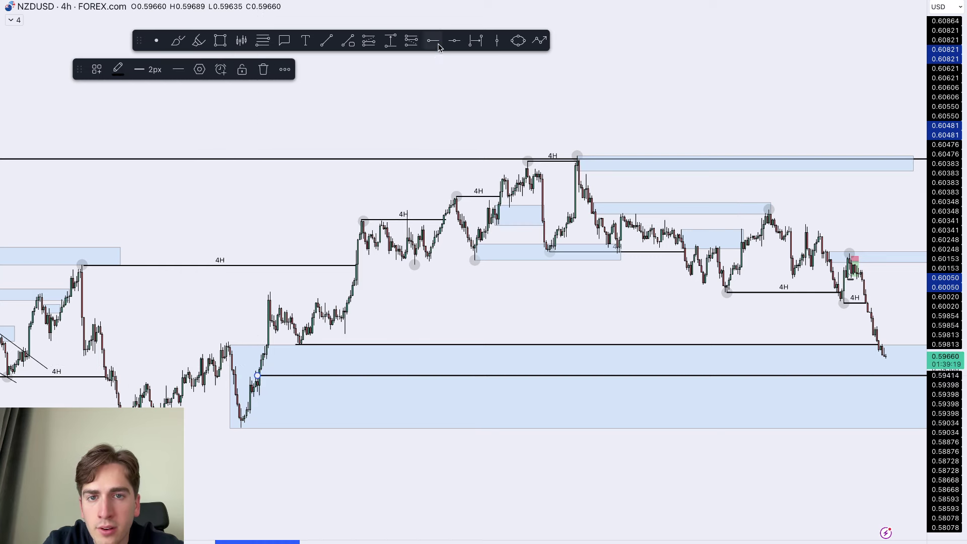
click(259, 395)
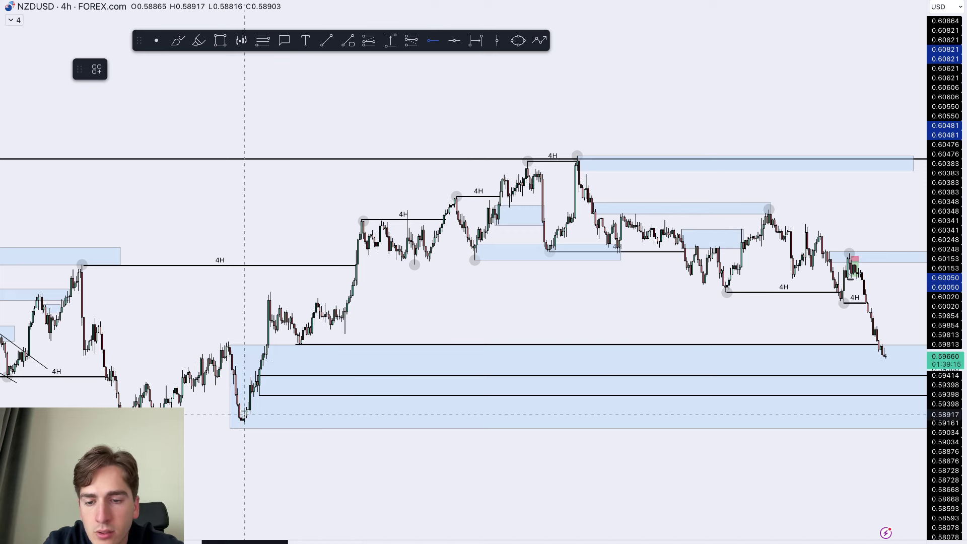
click(249, 401)
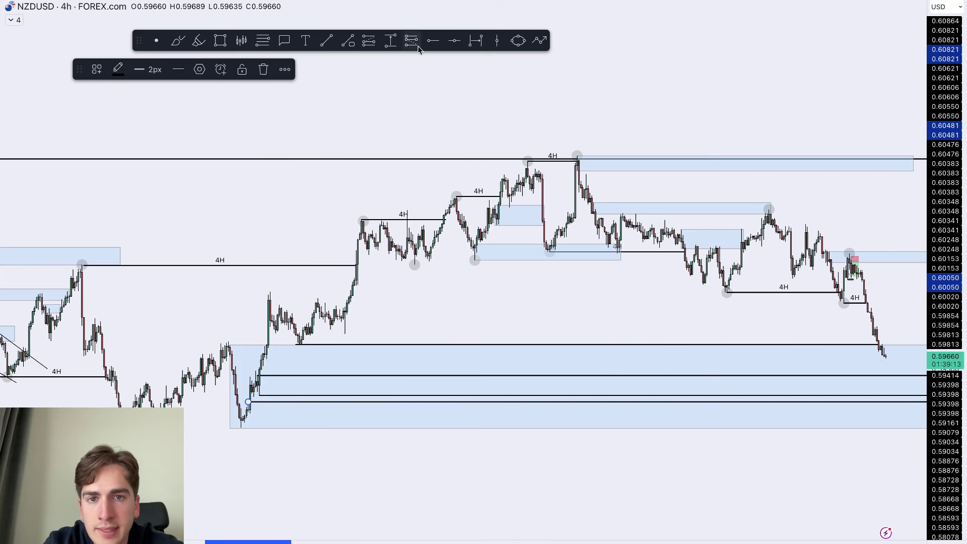
click(250, 412)
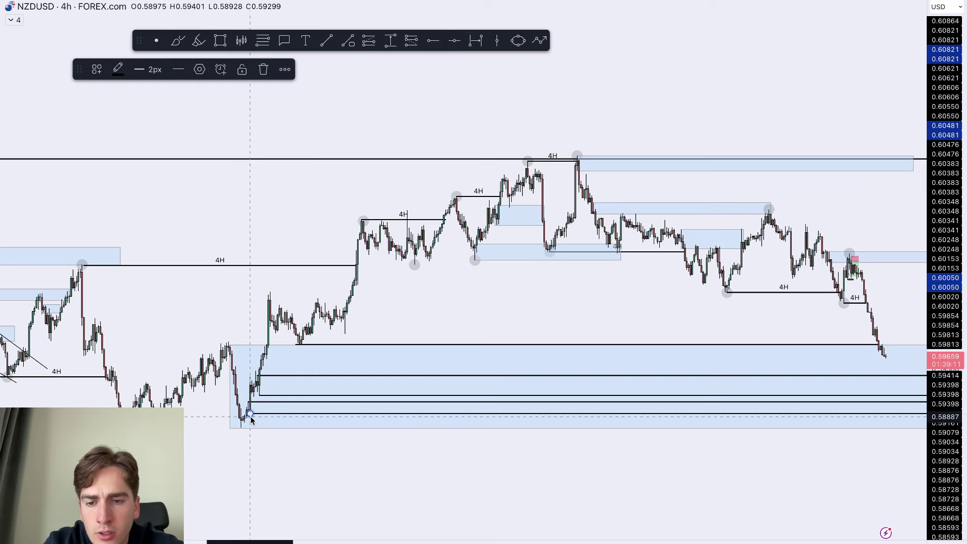
right_click(381, 270)
click(346, 299)
Add two horizontal rays at 0.59697 and 0.59627 near the top of the large demand zone
scroll(418, 302, right, 5)
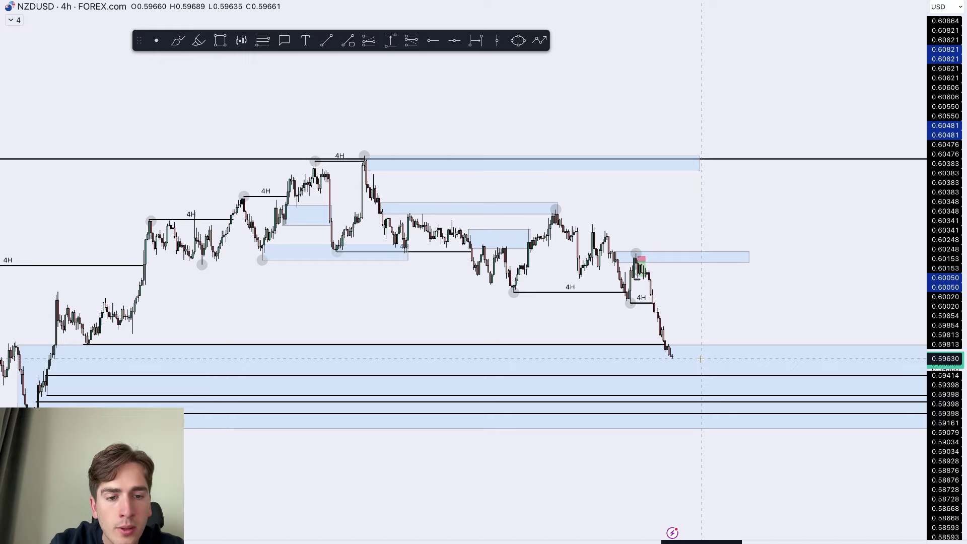
drag(945, 491, 943, 313)
drag(381, 363, 453, 280)
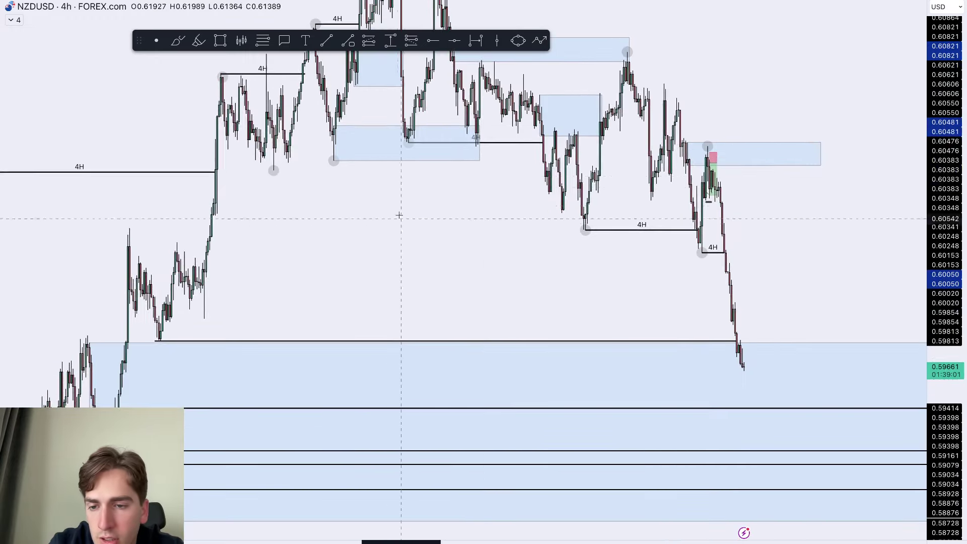
click(446, 44)
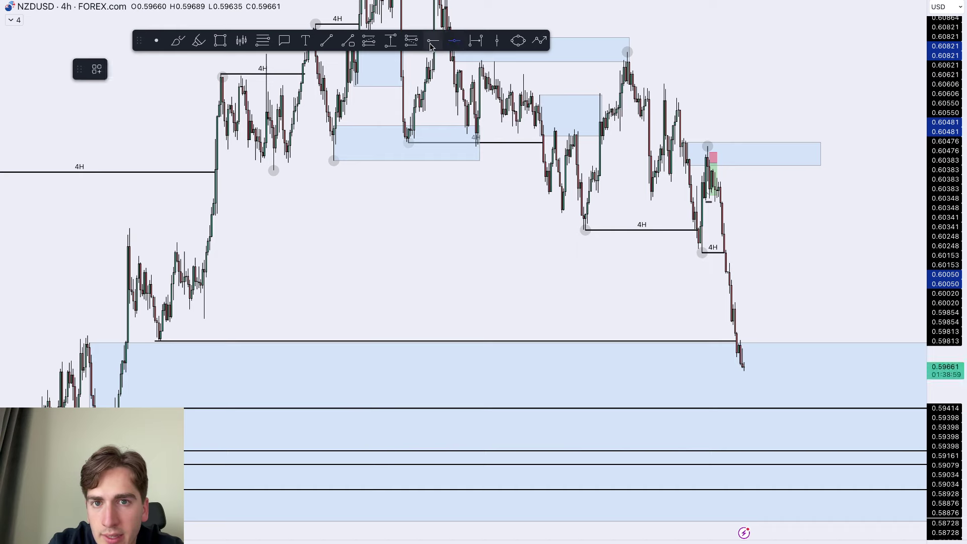
click(123, 361)
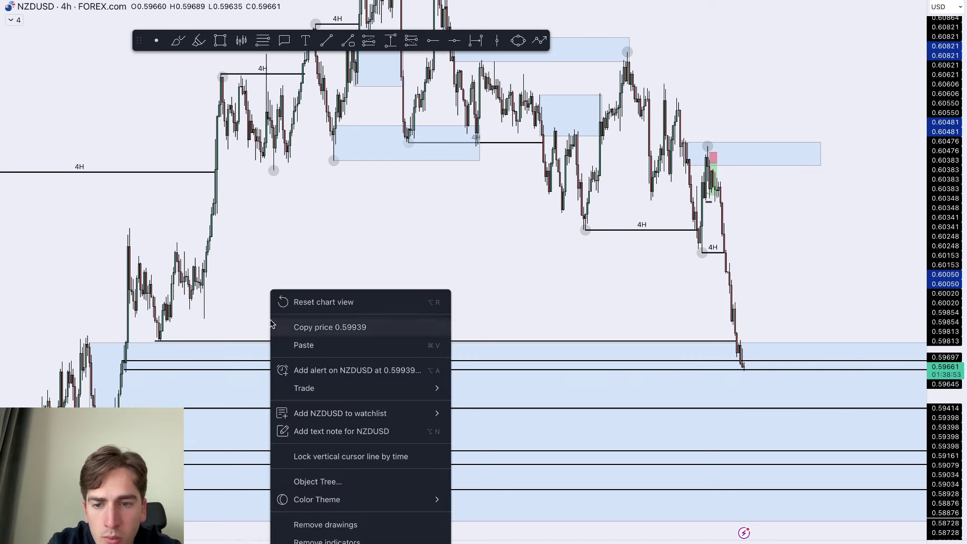
right_click(270, 291)
click(124, 371)
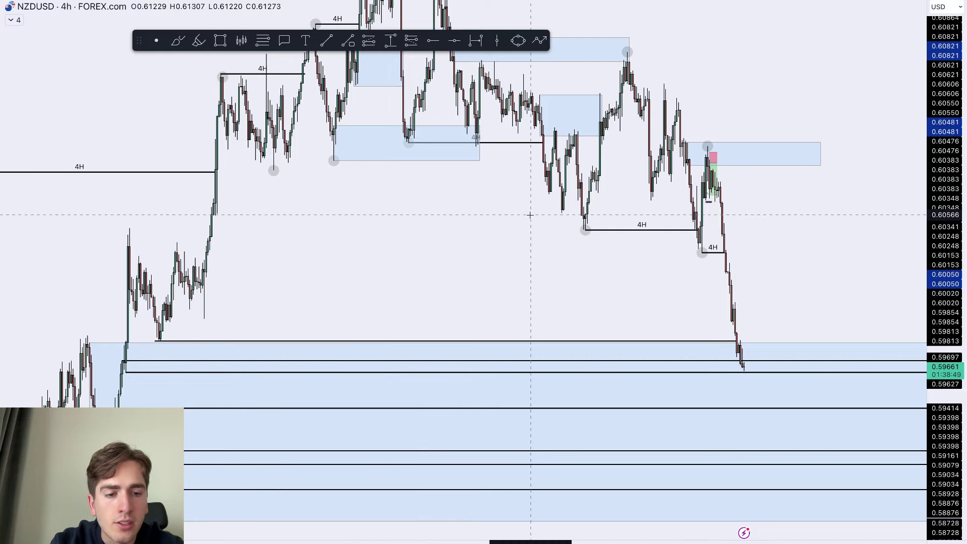
Brush a short line extending the 0.59813 level past its breaking candle, then sketch a rising price path from the current price and undo that path
scroll(532, 213, right, 2)
click(177, 40)
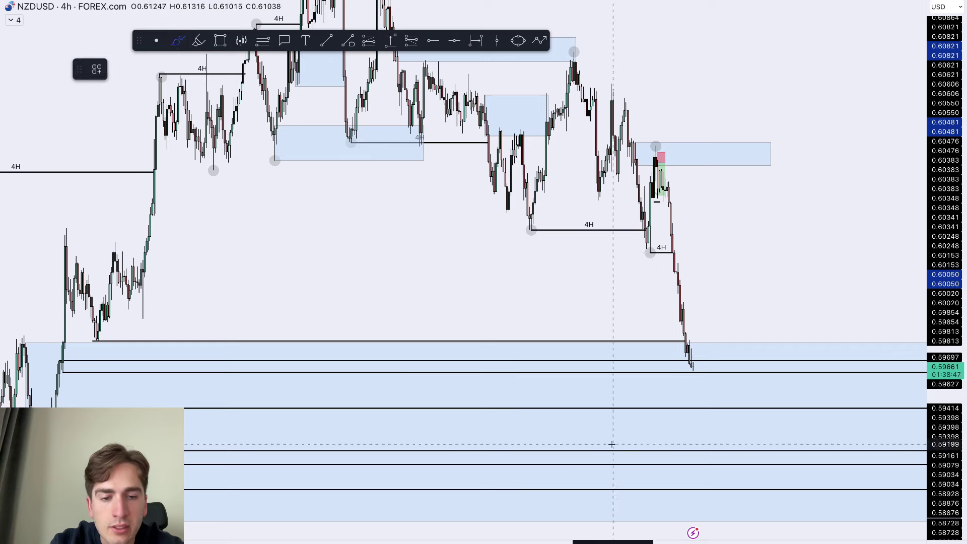
click(689, 340)
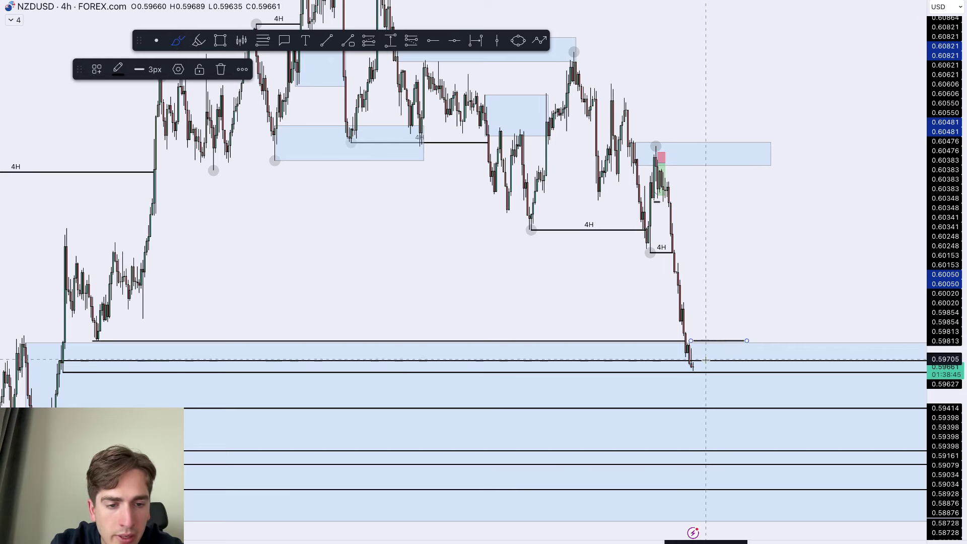
mouse_move(693, 354)
mouse_down()
mouse_move(716, 350)
mouse_move(758, 301)
mouse_move(777, 205)
mouse_up()
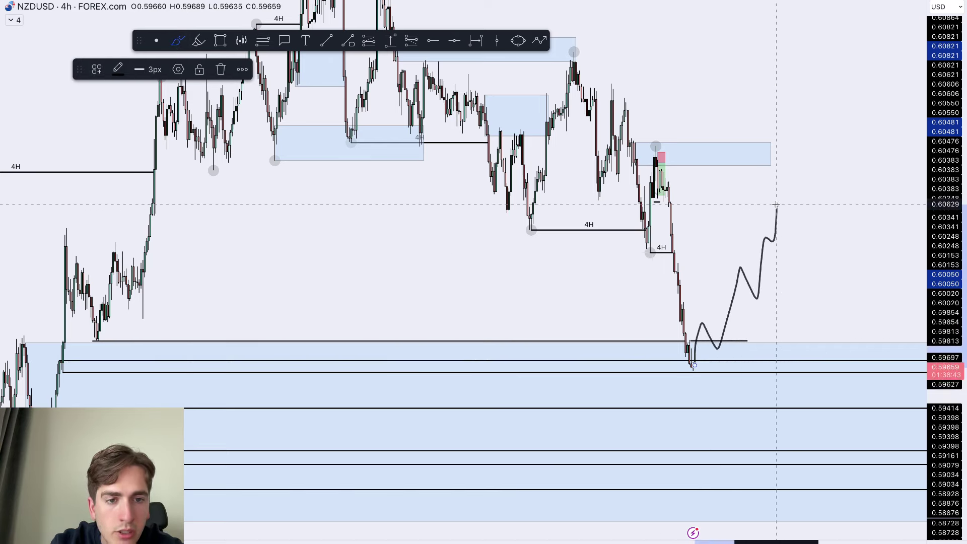
key(ctrl+z)
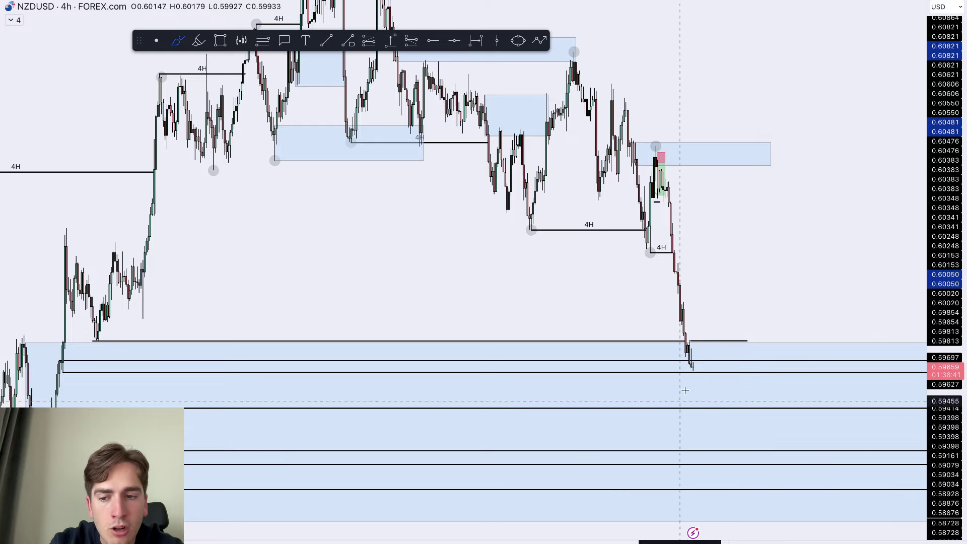
Switch the chart to XAUUSD from FOREXCOM and delete the large zone whose upper edge is near 2,423
text(XAUUSD)
key(Down)
key(Down)
key(Down)
key(Up)
key(Return)
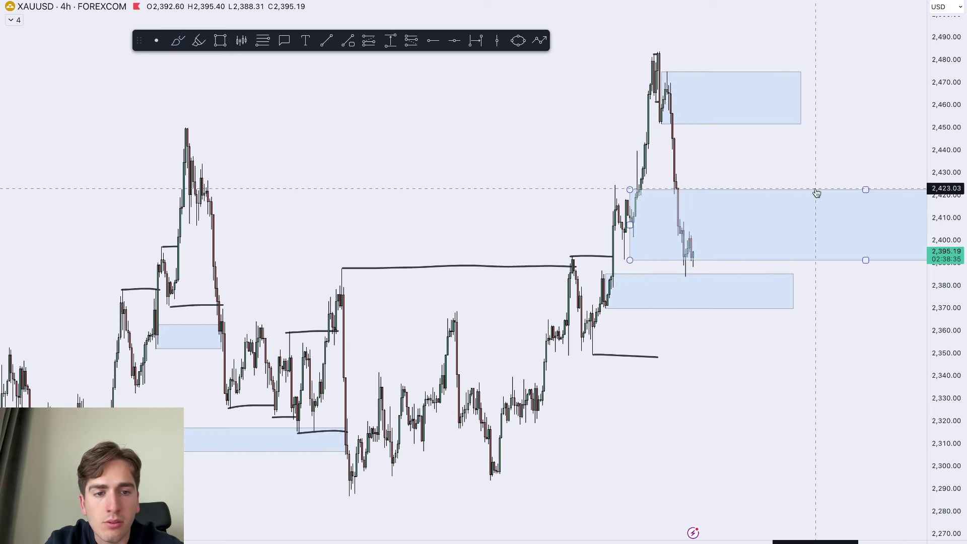
click(816, 193)
key(BackSpace)
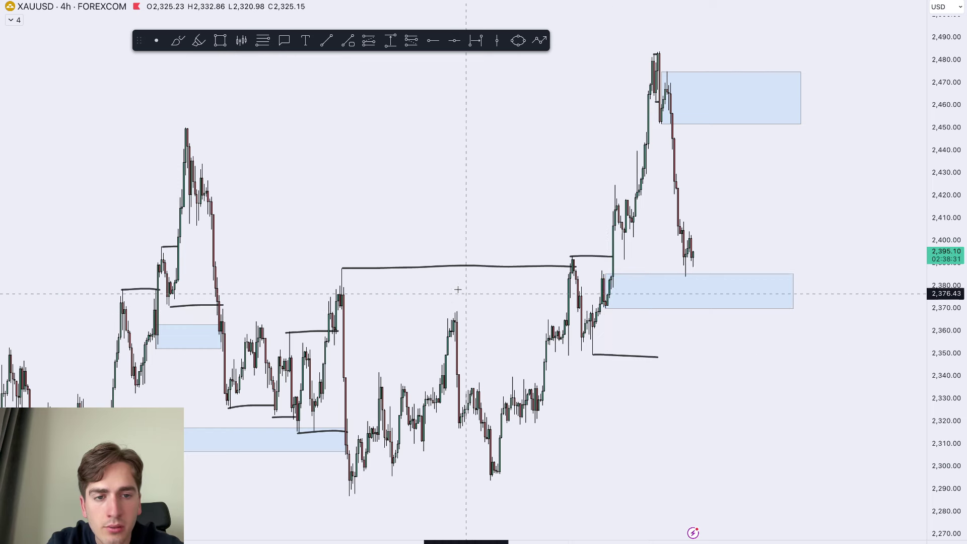
Brush short lines under the two pullback lows at about 2,400 and 2,389, and one above the recent lower high at about 2,409
scroll(443, 241, right, 5)
click(177, 40)
mouse_move(564, 265)
mouse_down()
mouse_move(554, 265)
mouse_move(583, 241)
mouse_up()
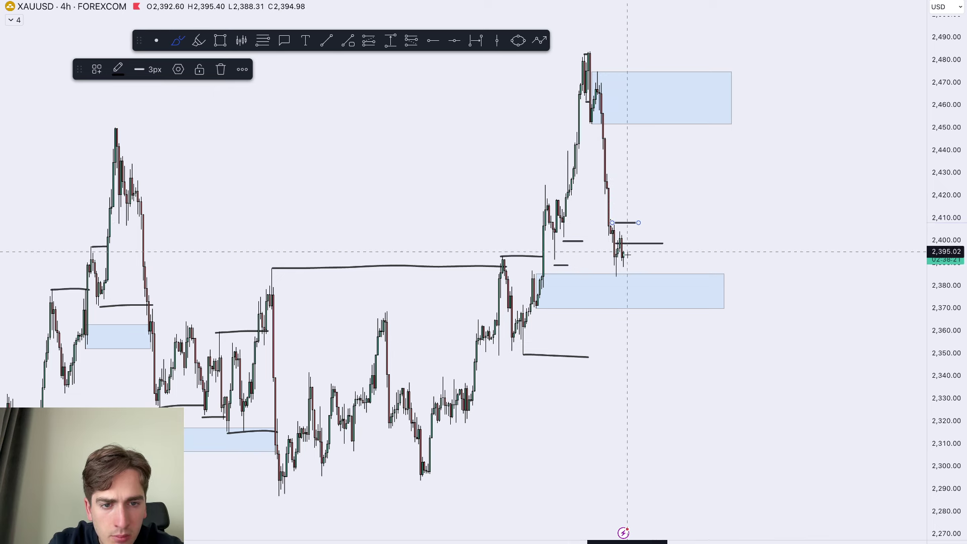
key(ctrl+z)
key(ctrl+z)
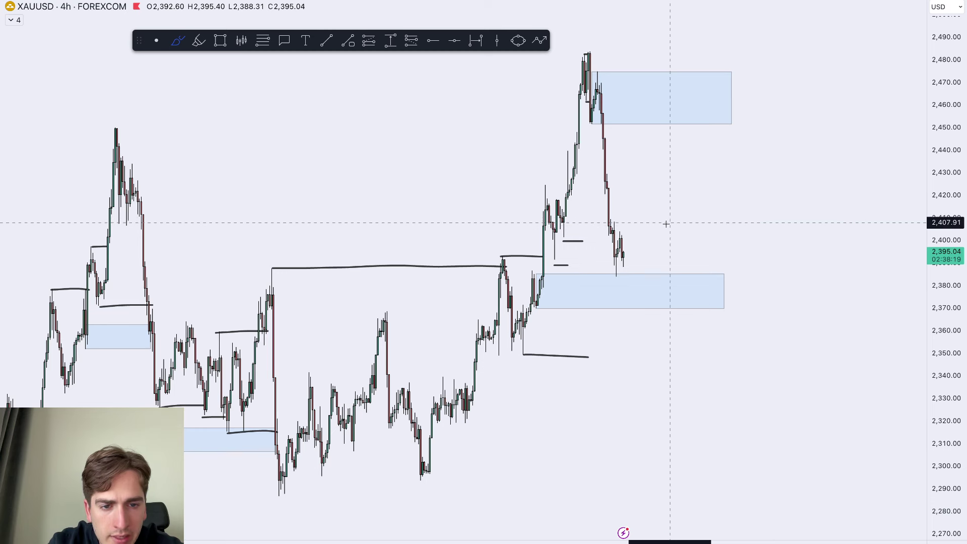
drag(611, 218, 636, 219)
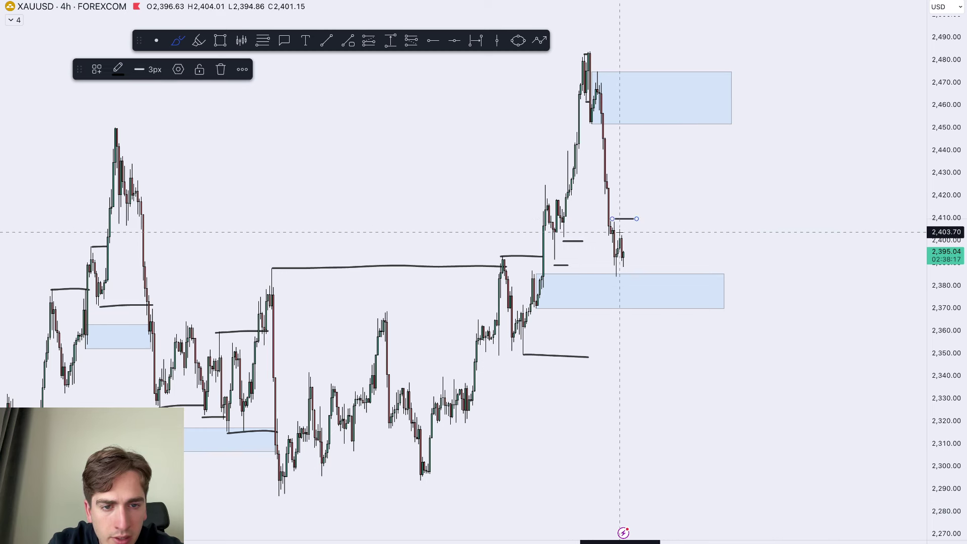
Sketch and remove a rising path toward the upper zone, and view the daily interval before returning to the 4-hour interval
mouse_move(629, 258)
mouse_down()
mouse_move(626, 231)
mouse_move(644, 228)
mouse_move(670, 194)
mouse_move(699, 130)
mouse_up()
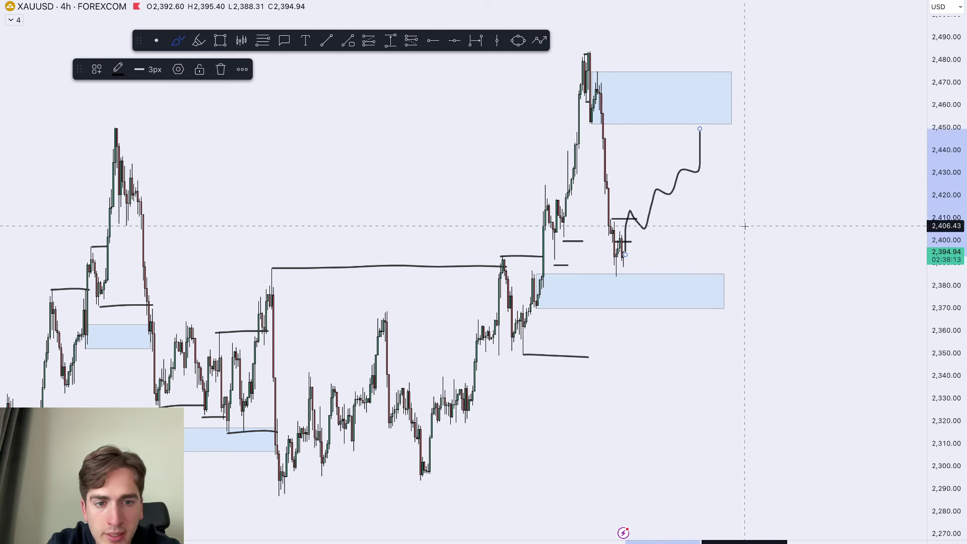
key(BackSpace)
text(1D)
key(Return)
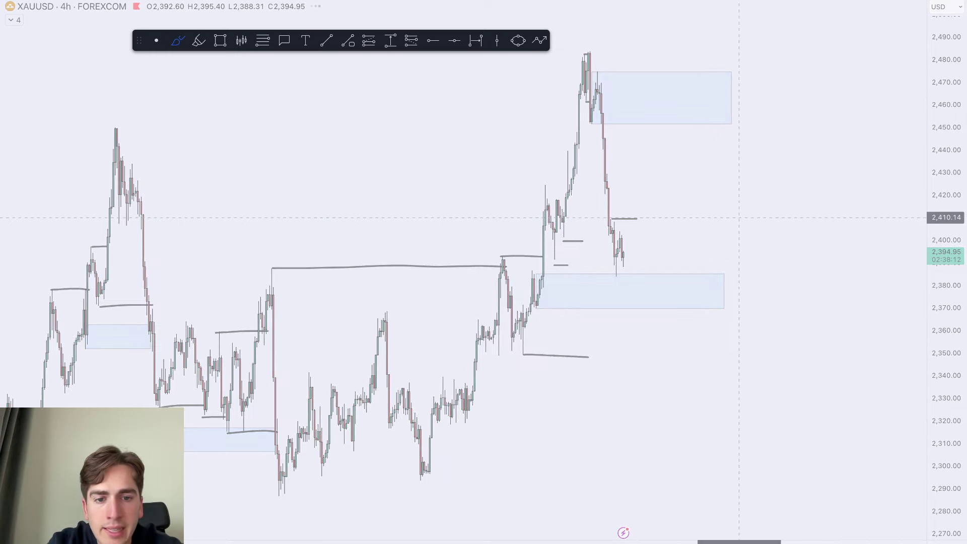
text(4)
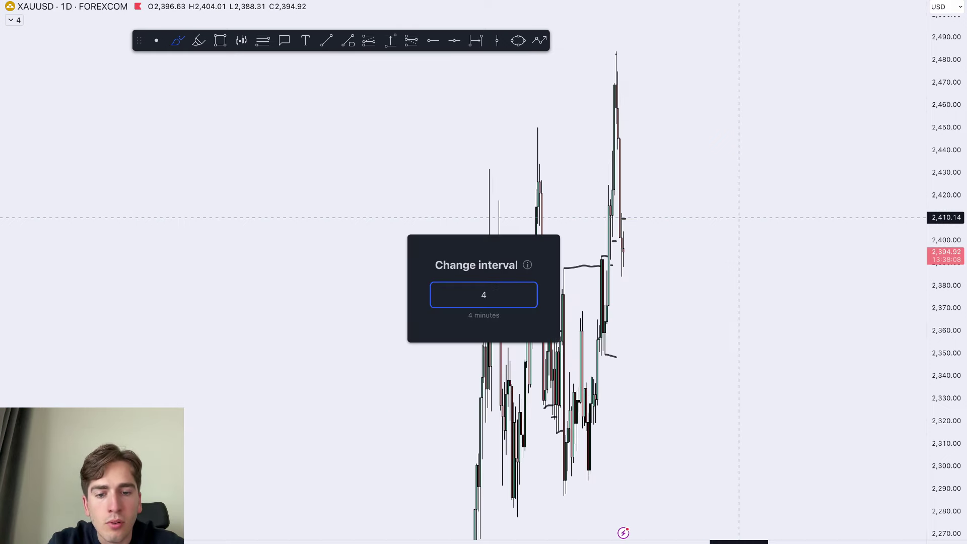
text(h)
key(Return)
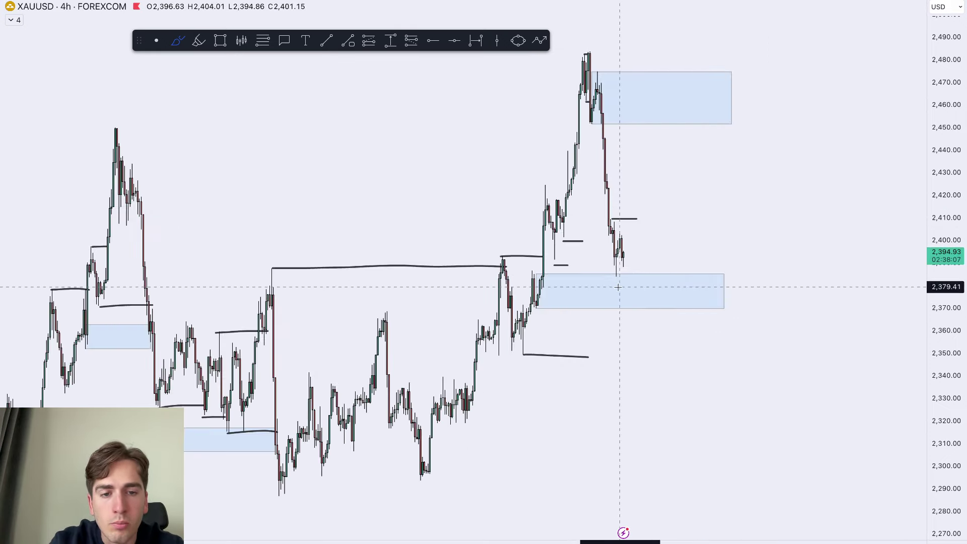
Brush marks around the swing low, swing high, pullback lows and lower zone's origin, and sketch a rising path from current price into the upper zone
drag(508, 370, 551, 356)
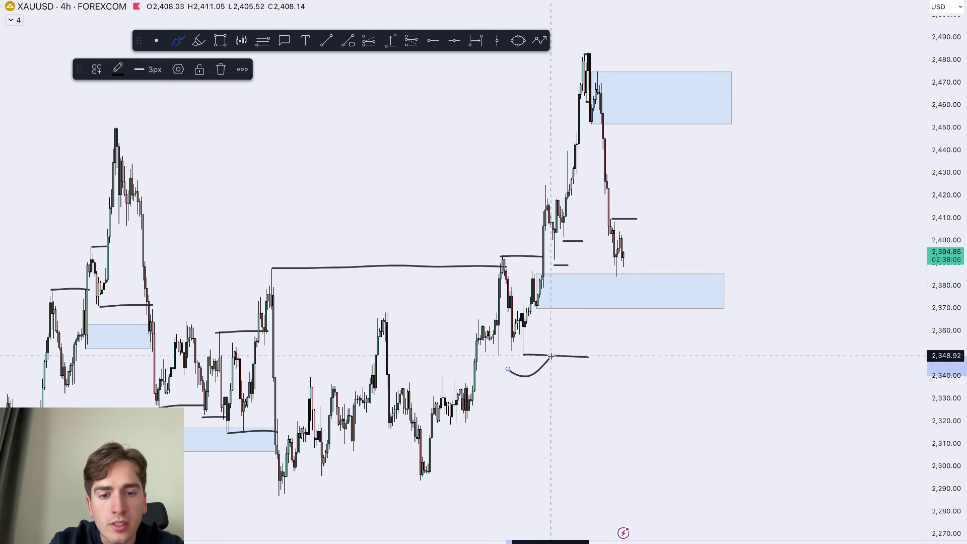
drag(564, 57, 600, 44)
drag(552, 263, 566, 243)
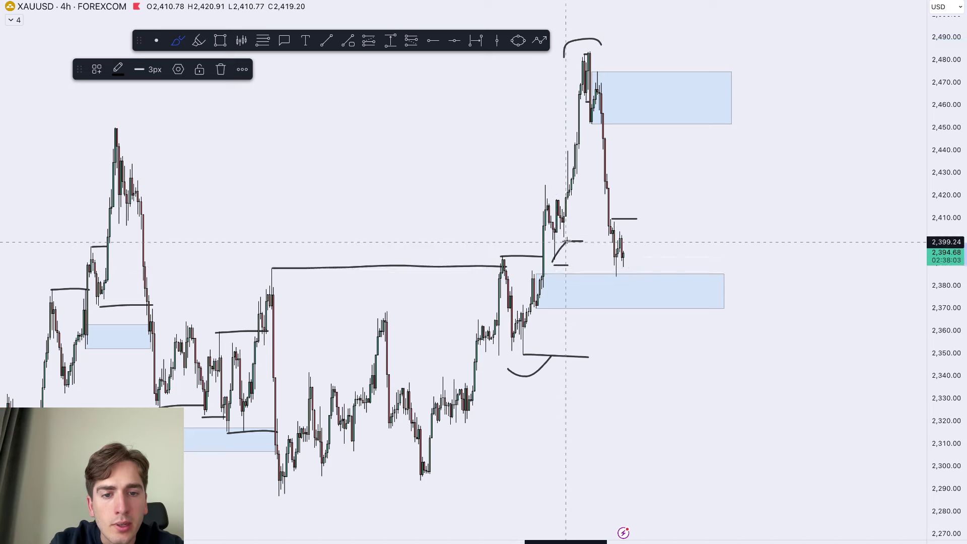
drag(544, 275, 546, 275)
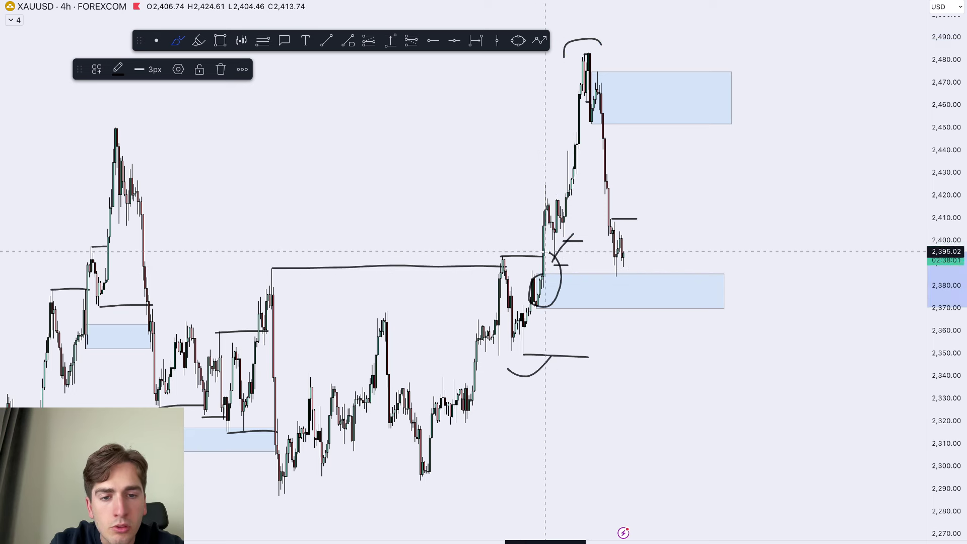
mouse_move(624, 257)
mouse_down()
mouse_move(641, 212)
mouse_move(728, 99)
mouse_up()
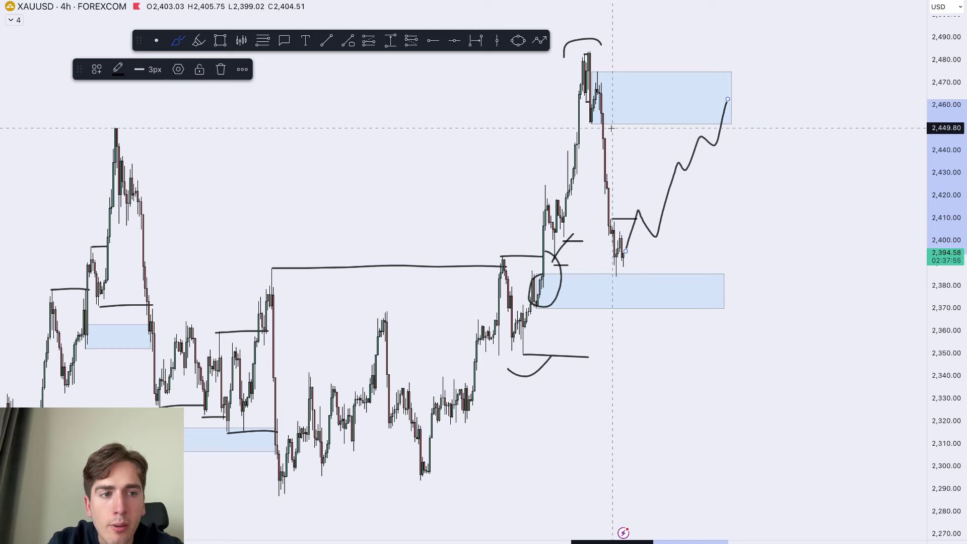